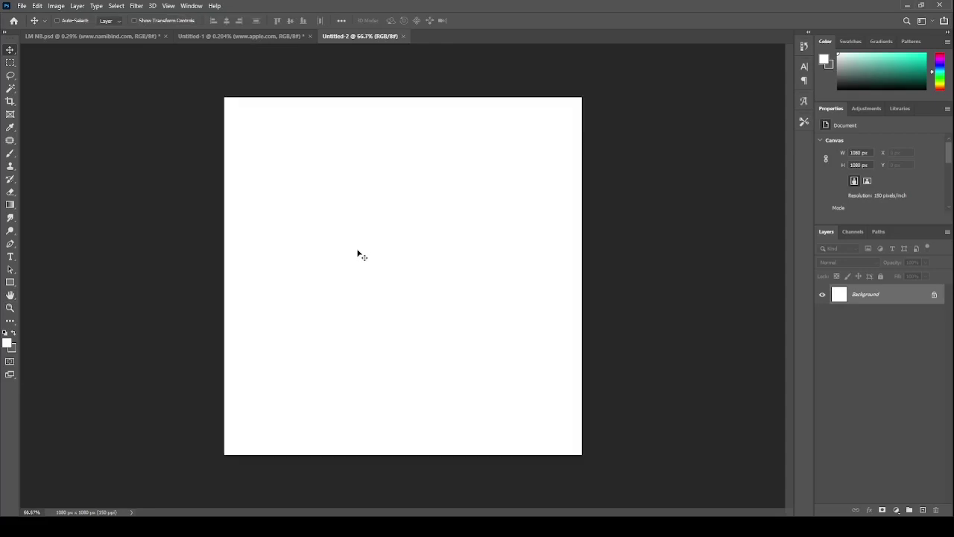
pyautogui.scroll(-1, 358, 251)
pyautogui.scroll(1, 358, 251)
pyautogui.scroll(-1, 357, 250)
pyautogui.scroll(1, 358, 251)
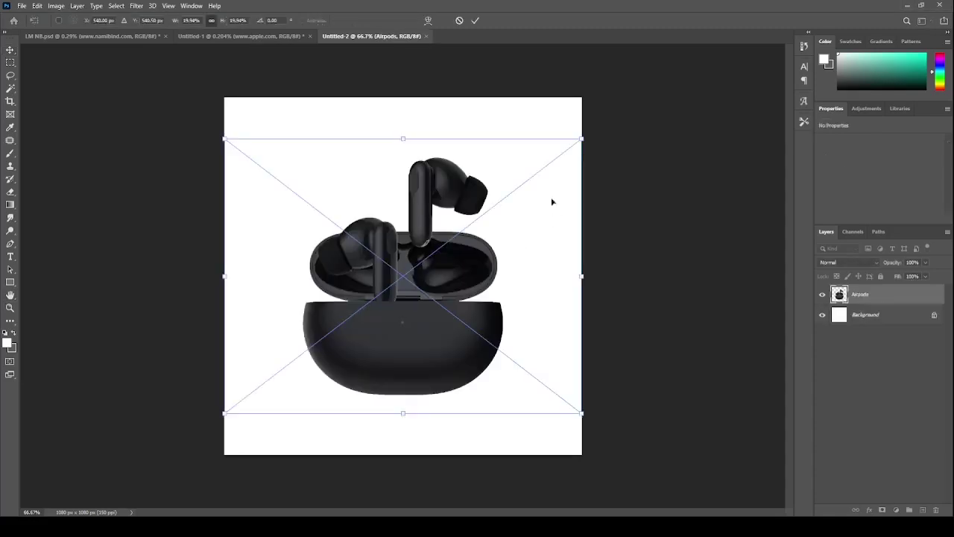
# Scale the placed earbuds image down to about 413 px wide and move it near the middle of the canvas
pyautogui.moveTo(582, 139); pyautogui.dragTo(485, 240)
pyautogui.press('Return')
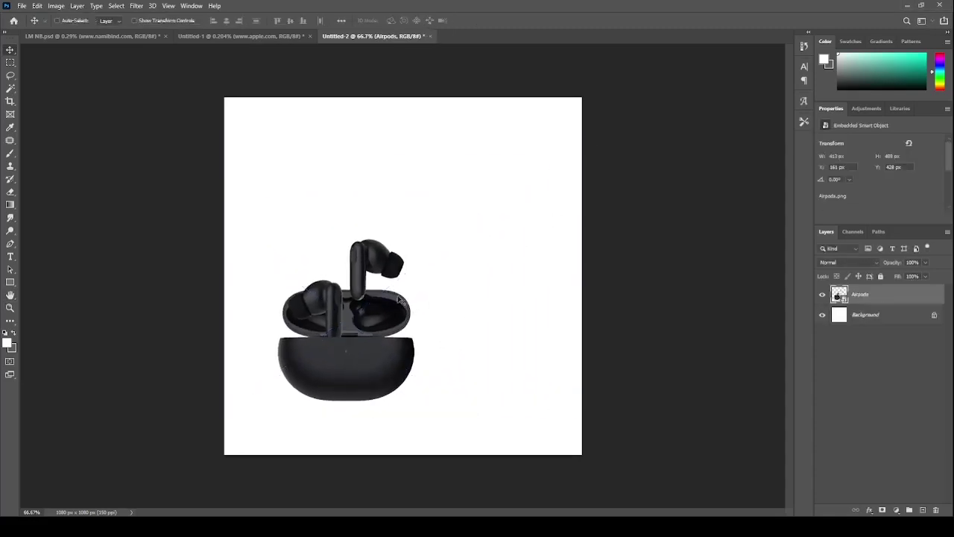
pyautogui.moveTo(320, 329); pyautogui.dragTo(387, 290)
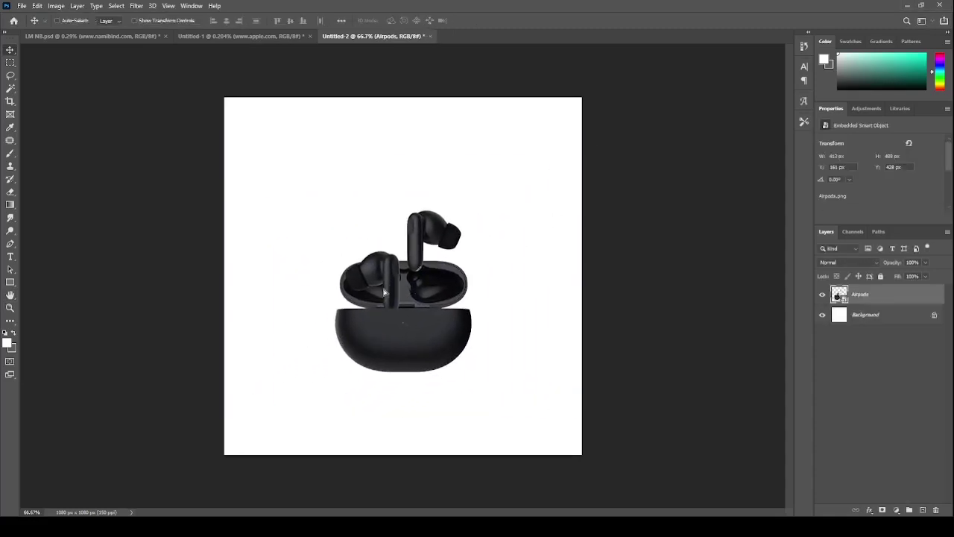
# Centre the earbuds image against the Background layer, with the image alone shifted slightly downward from there
pyautogui.keyDown('shift'); pyautogui.click(900, 320); pyautogui.keyUp('shift')
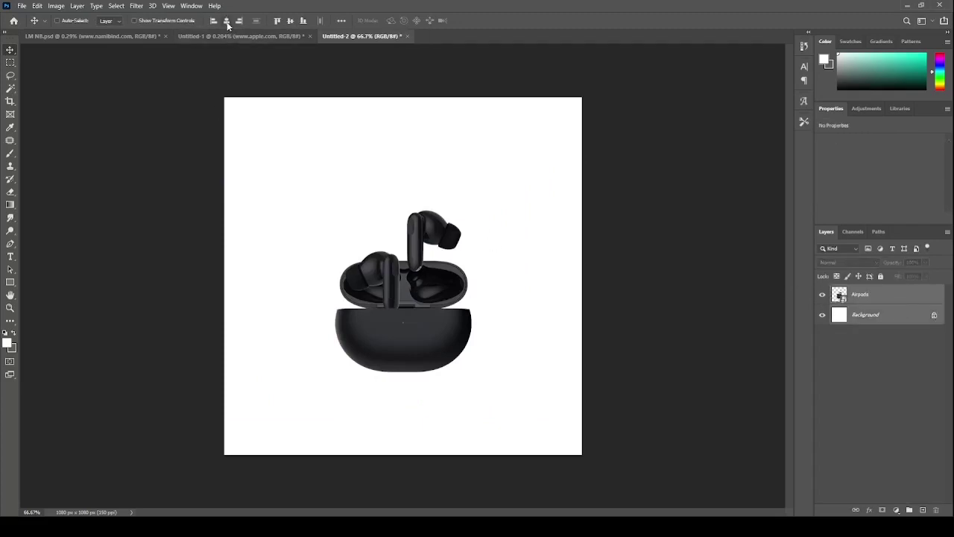
pyautogui.click(290, 20)
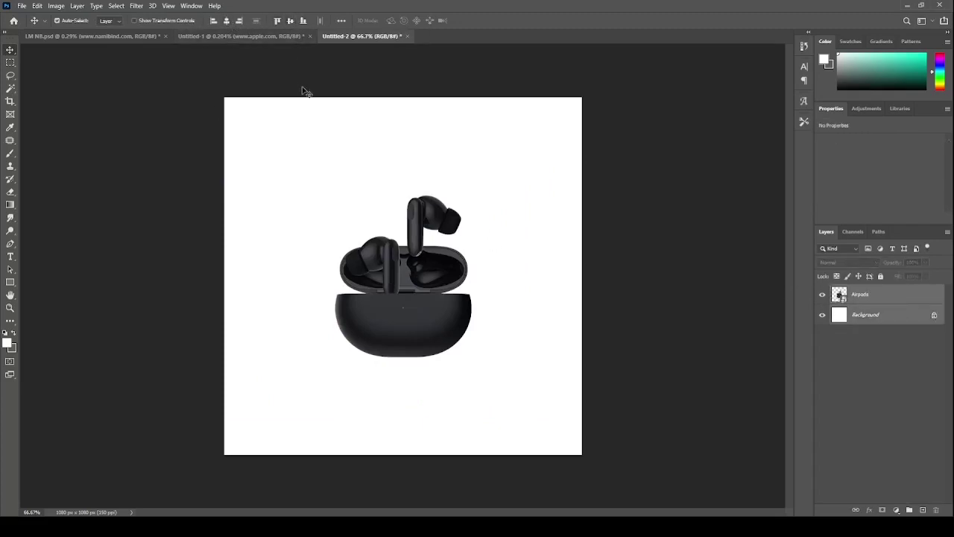
pyautogui.click(872, 292)
pyautogui.moveTo(421, 248); pyautogui.dragTo(419, 292)
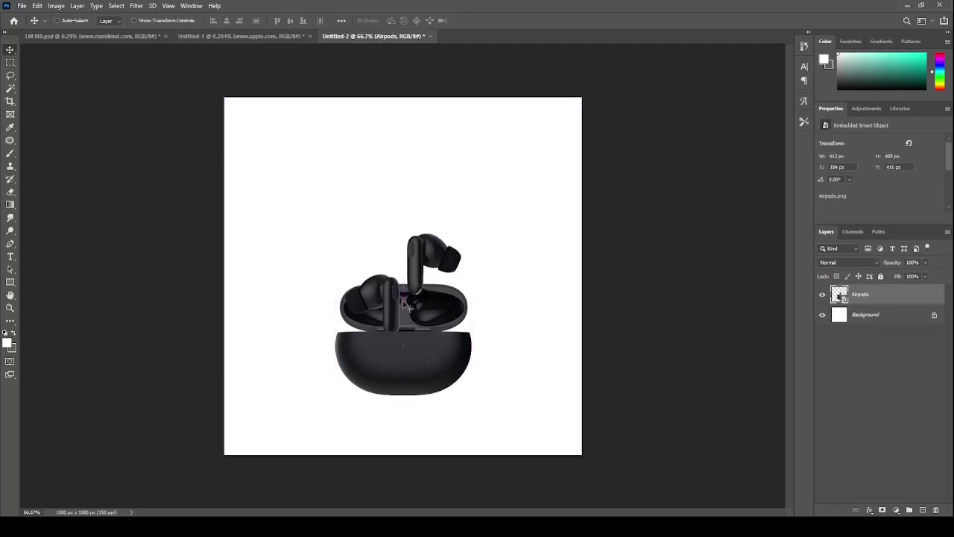
# Sample the grey of the small dot on the front of the earbuds case as the foreground colour
pyautogui.click(14, 335)
pyautogui.press('i')
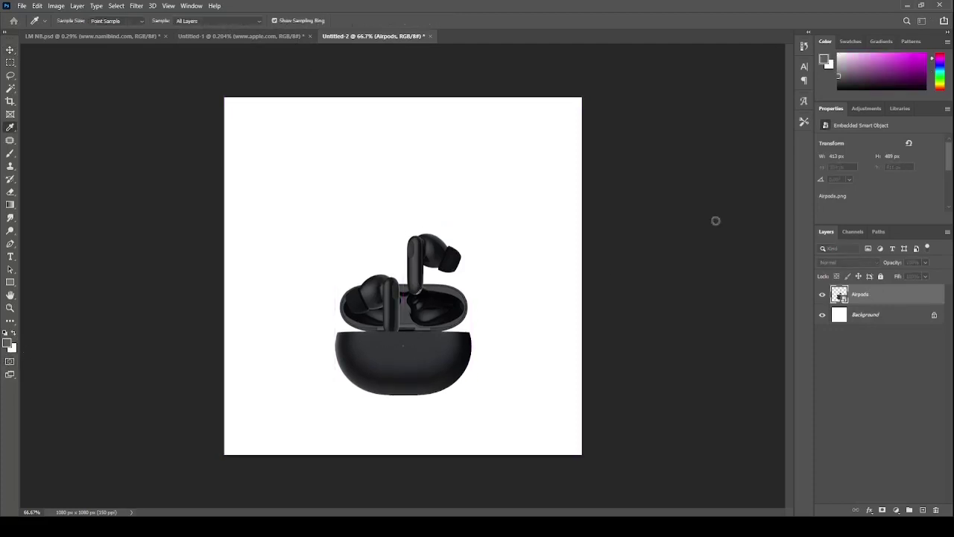
pyautogui.click(906, 205)
pyautogui.scroll(15, 468, 348)
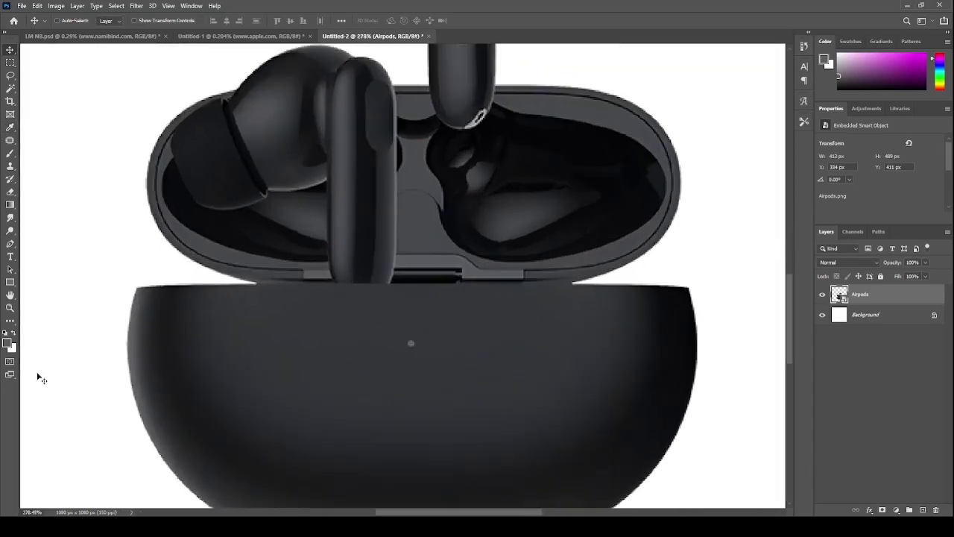
pyautogui.press('i')
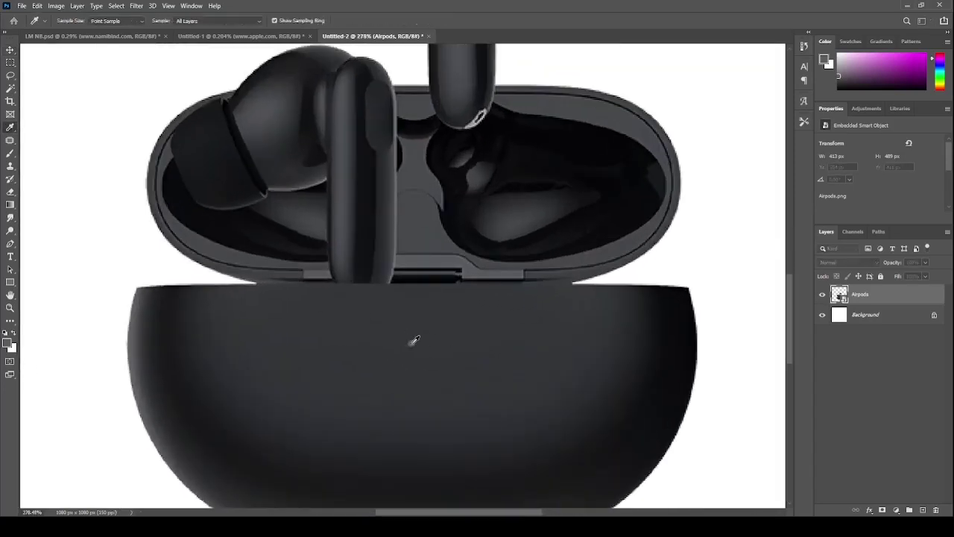
pyautogui.click(902, 186)
pyautogui.scroll(-10, 172, 336)
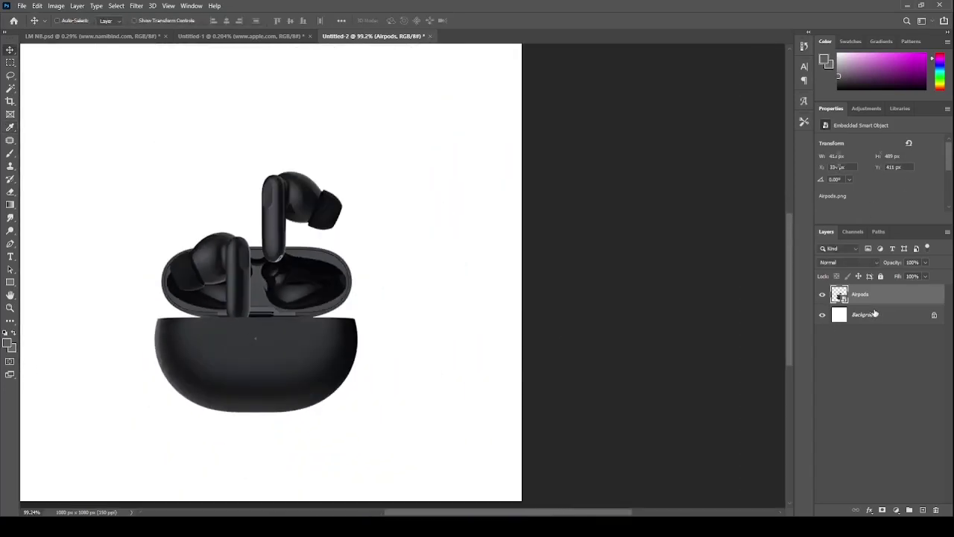
# Add a new layer directly above the Background and fill it with the sampled grey using the Paint Bucket
pyautogui.click(875, 314)
pyautogui.click(921, 509)
pyautogui.scroll(-3, 436, 319)
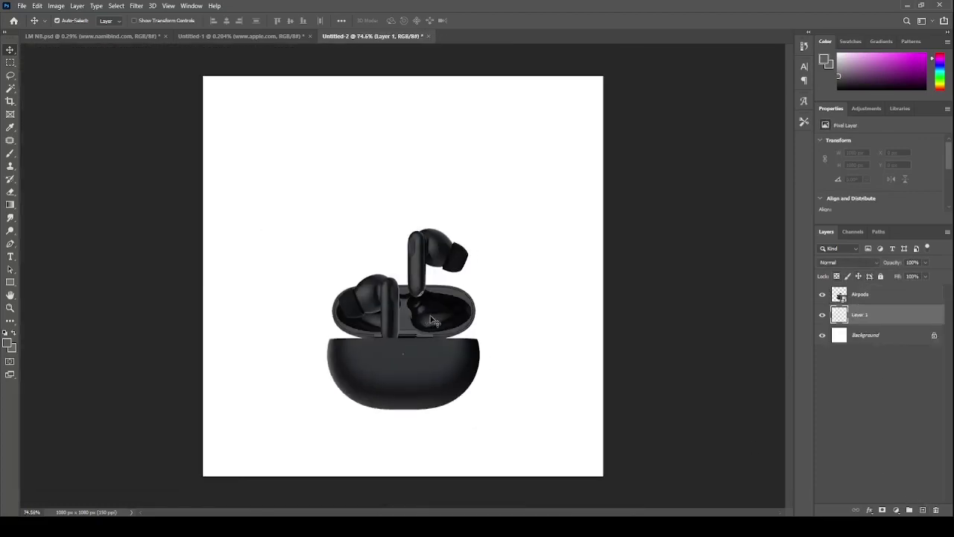
pyautogui.click(10, 208)
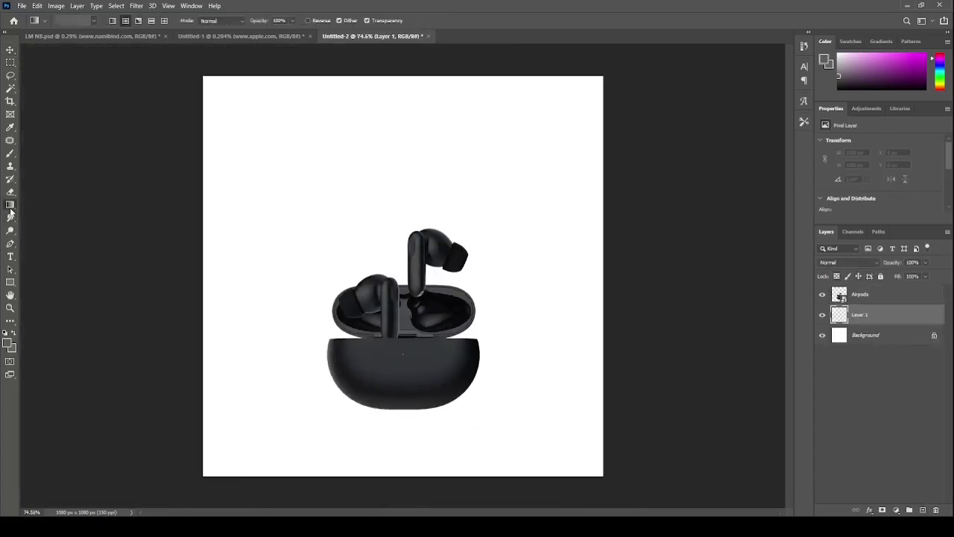
pyautogui.hotkey('shift', 'g')
pyautogui.click(457, 209)
pyautogui.scroll(1, 411, 298)
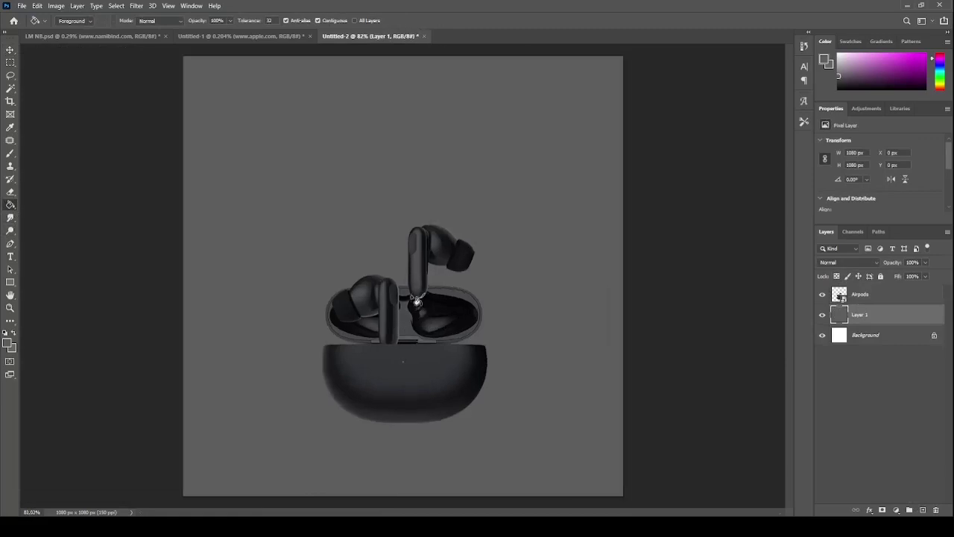
pyautogui.press('v')
pyautogui.scroll(-1, 255, 143)
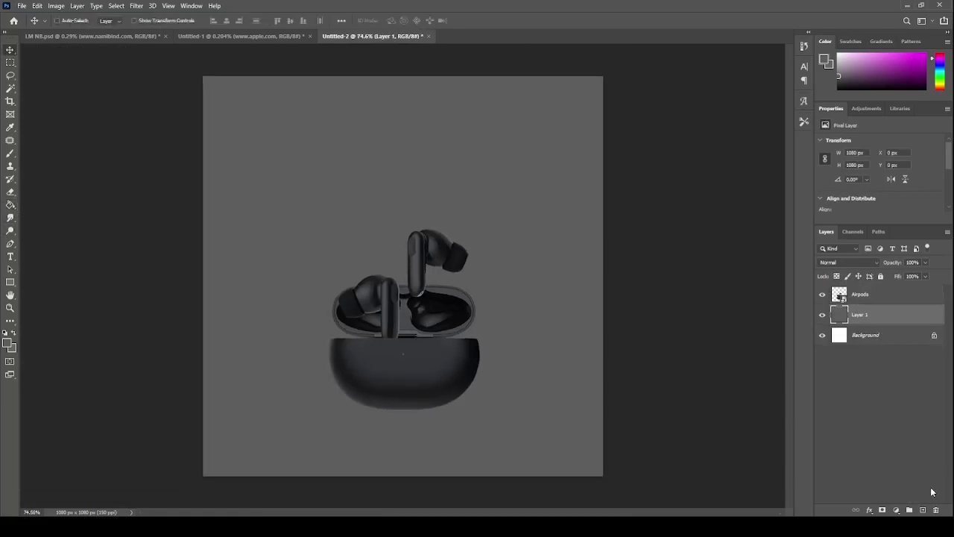
# Add another layer above the grey fill and ready the soft Brush with white as the foreground colour
pyautogui.click(923, 510)
pyautogui.press('i')
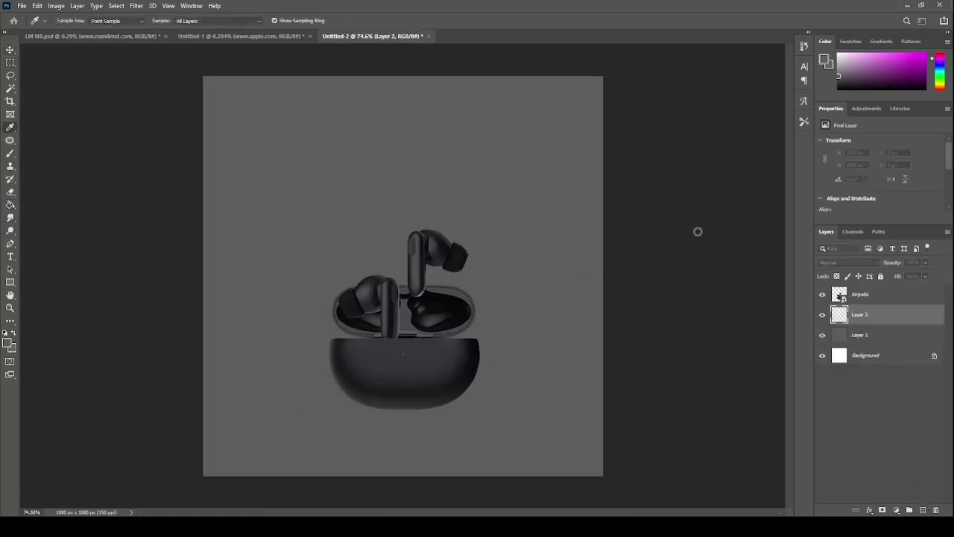
pyautogui.press('v')
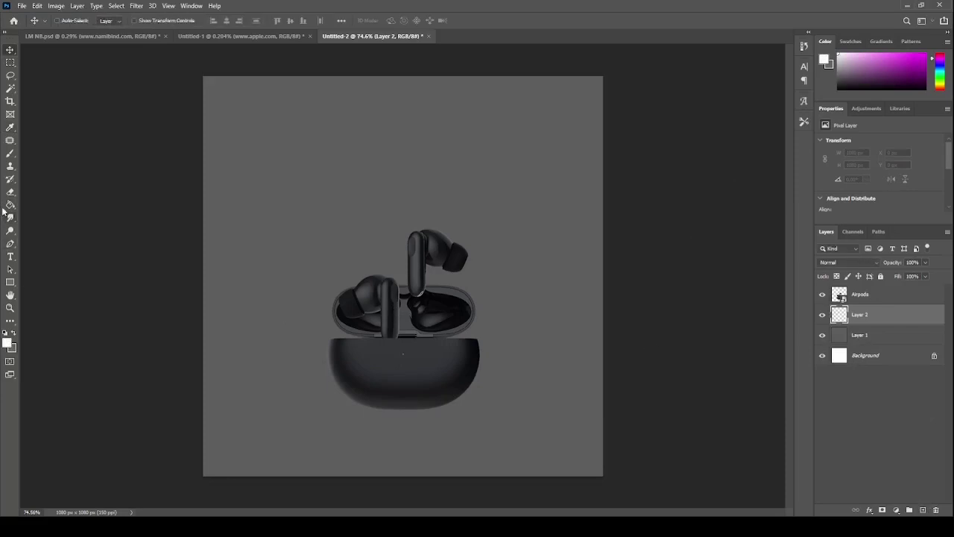
pyautogui.click(12, 155)
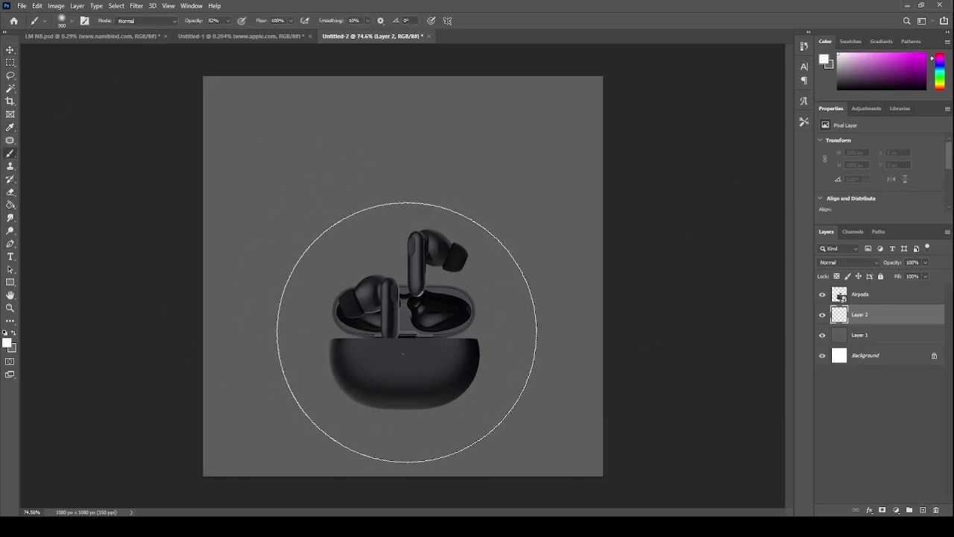
pyautogui.click(407, 332)
pyautogui.hotkey('ctrl', 'z')
pyautogui.click(407, 332)
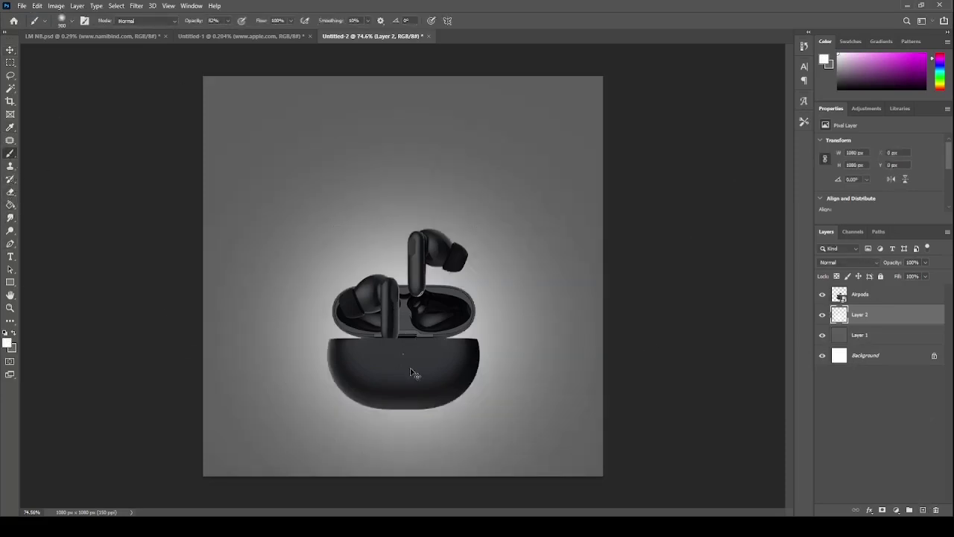
pyautogui.hotkey('ctrl', 'z')
pyautogui.click(404, 381)
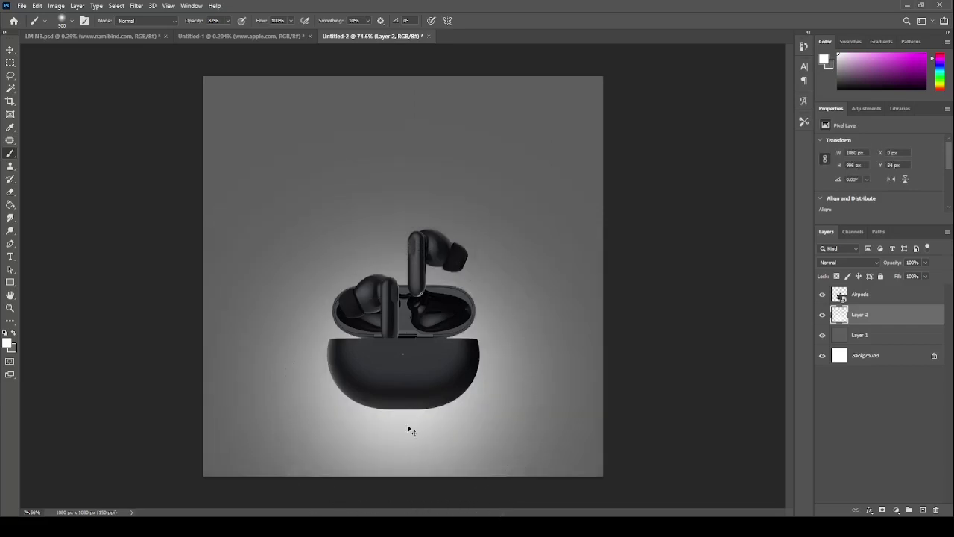
pyautogui.hotkey('ctrl', 'z')
# Paint a soft white glow beneath and behind the earbuds case at 82% opacity, reducing the brush size to 700 px for the upper dabs
pyautogui.click(409, 419)
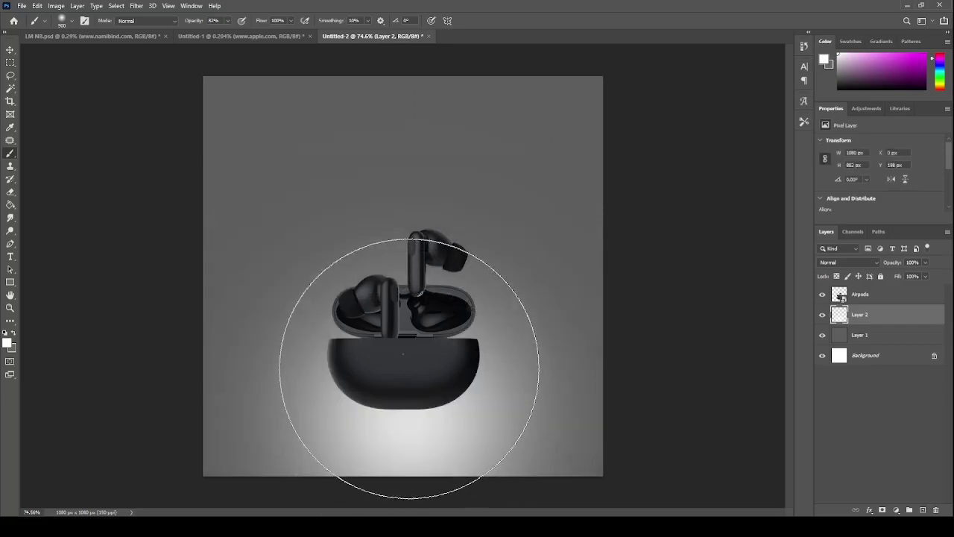
pyautogui.press('[')
pyautogui.press('[')
pyautogui.press('[')
pyautogui.click(406, 350)
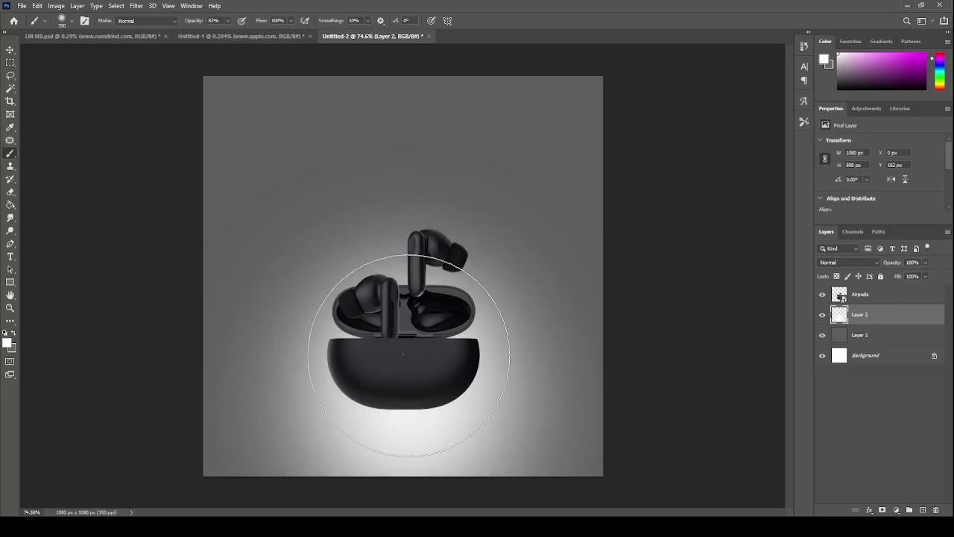
pyautogui.click(406, 349)
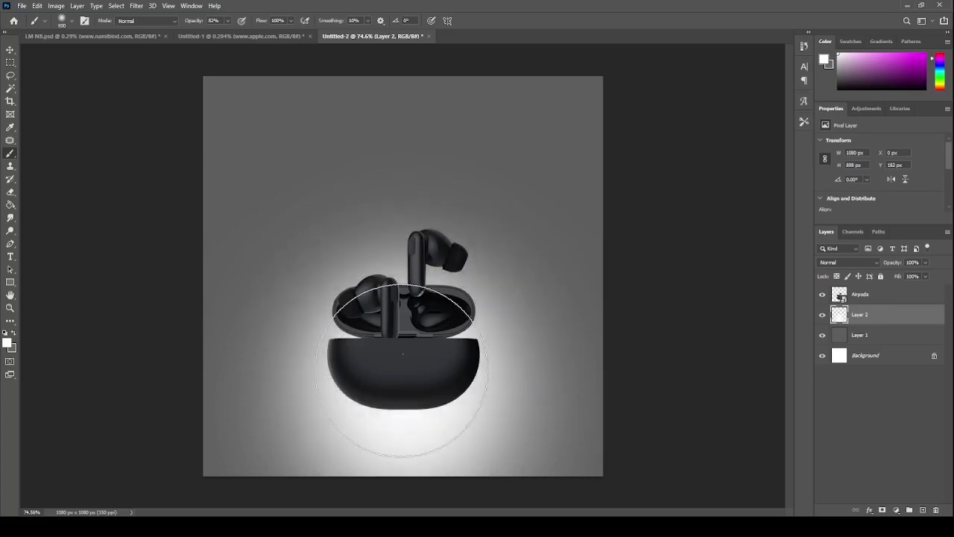
pyautogui.hotkey('ctrl', 'z')
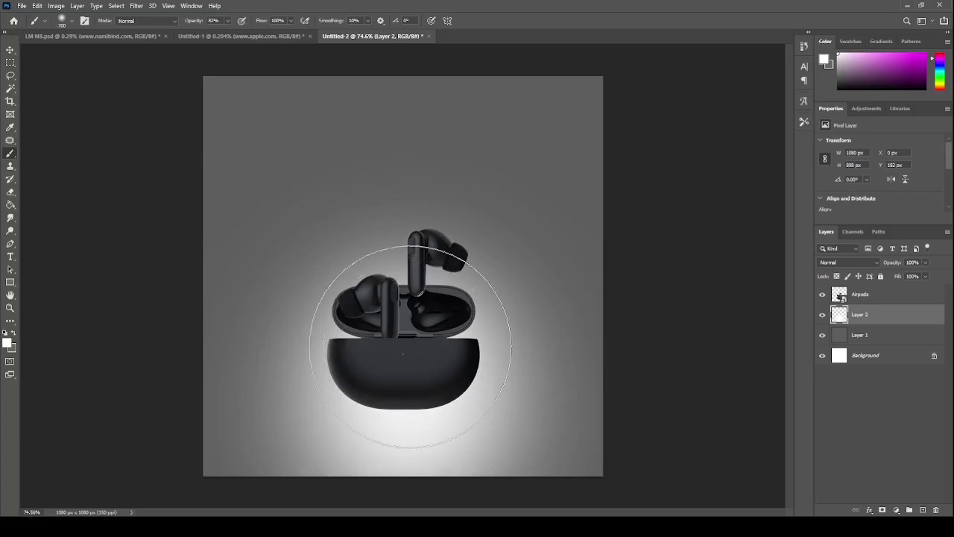
pyautogui.click(409, 339)
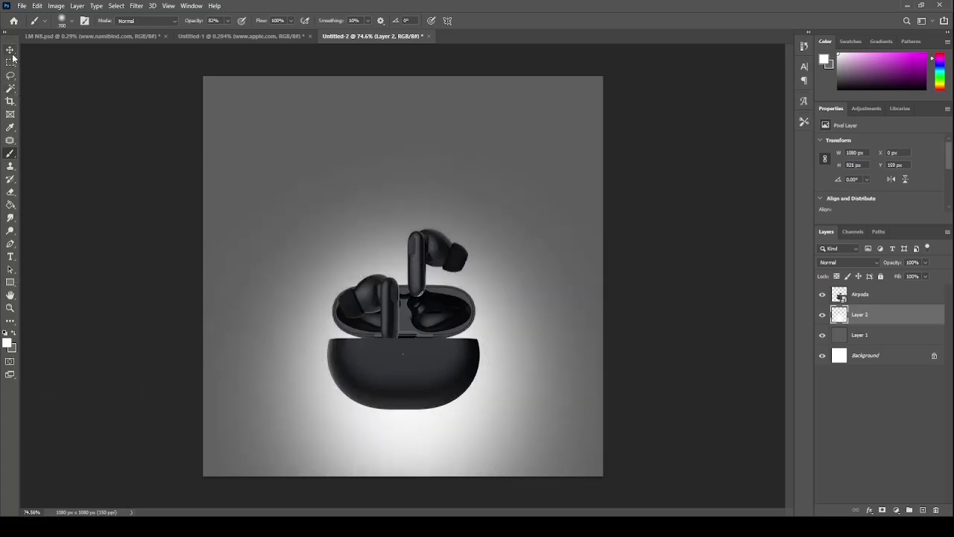
pyautogui.click(12, 54)
# Add the text "AirPods" above the earbuds and set its font style to Poppins SemiBold
pyautogui.scroll(2, 433, 361)
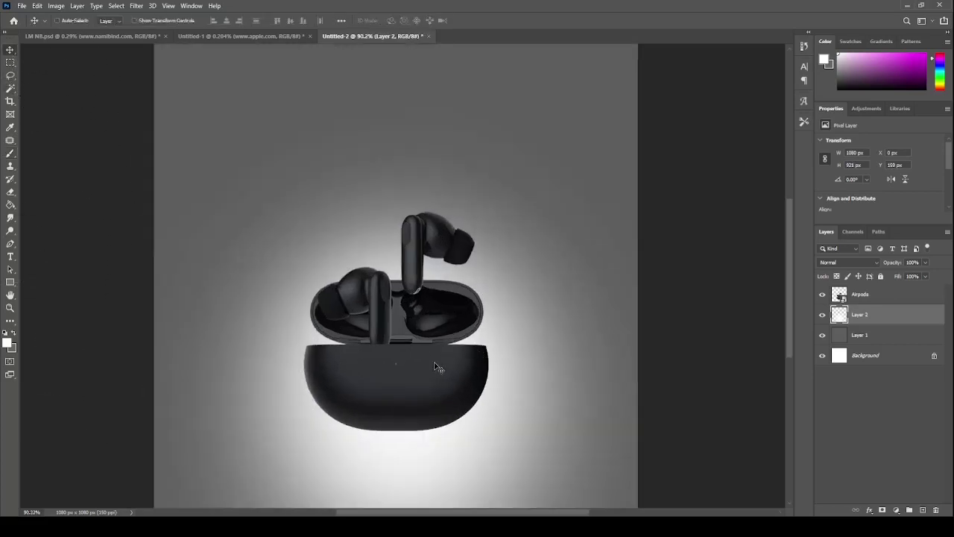
pyautogui.scroll(-3, 433, 362)
pyautogui.scroll(1, 423, 311)
pyautogui.scroll(-1, 423, 311)
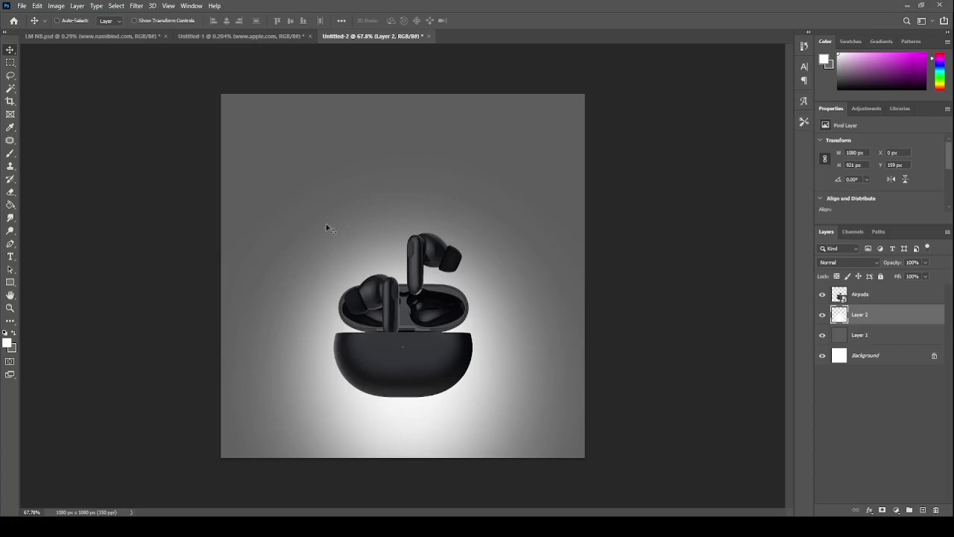
pyautogui.click(10, 256)
pyautogui.click(346, 199)
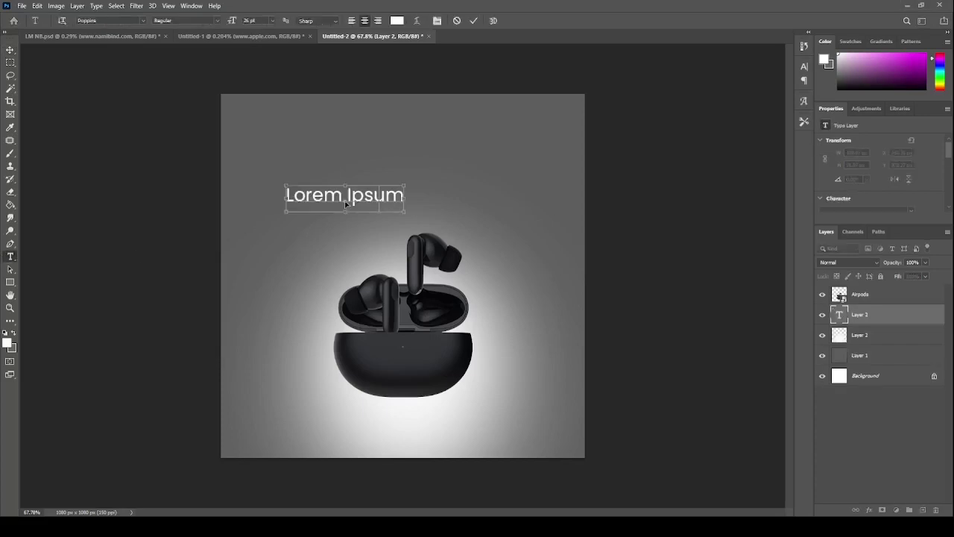
pyautogui.write('AirPods')
pyautogui.hotkey('ctrl', 'a')
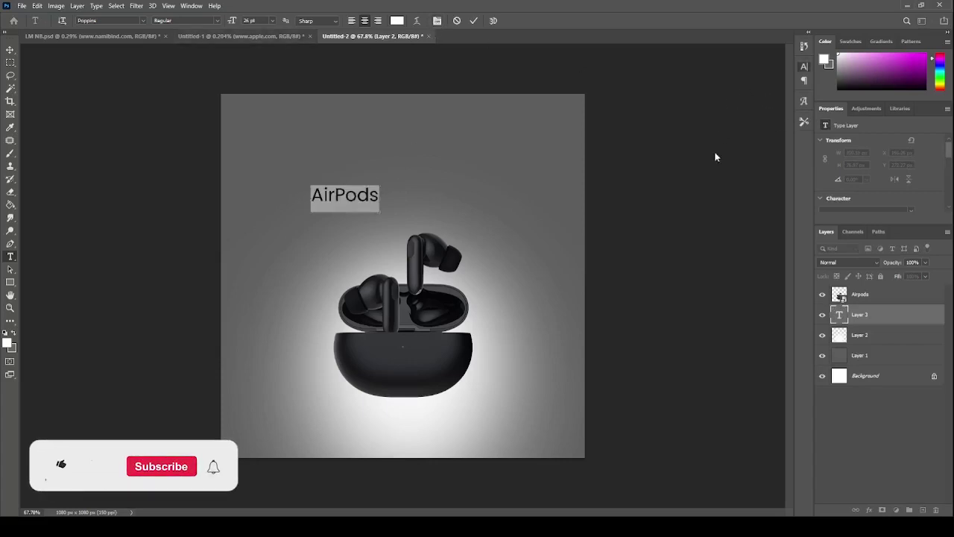
pyautogui.click(772, 117)
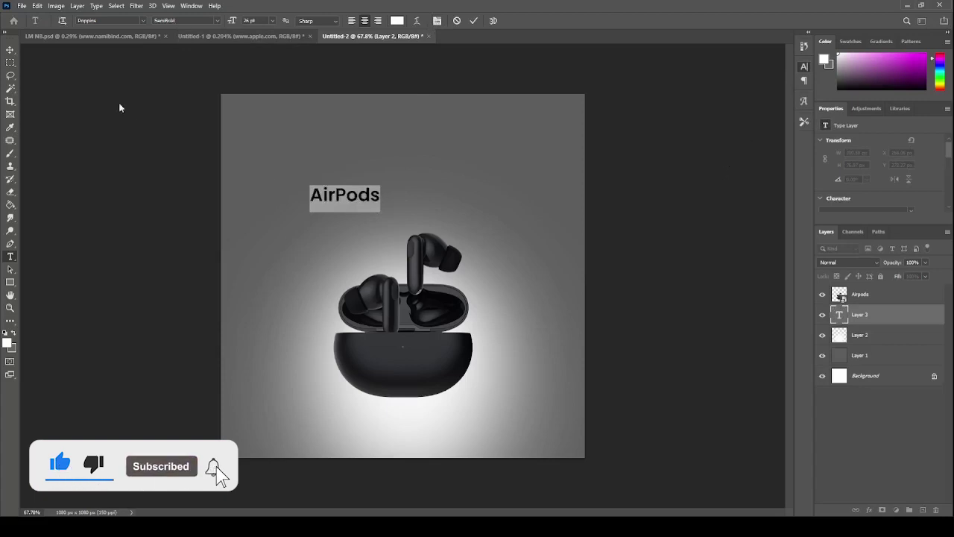
# Move the AirPods text above the earbuds and enlarge it to about 429 px wide
pyautogui.click(10, 50)
pyautogui.moveTo(344, 195); pyautogui.dragTo(501, 210)
pyautogui.scroll(2, 401, 172)
pyautogui.hotkey('ctrl', 't')
pyautogui.press('Return')
pyautogui.scroll(-1, 441, 222)
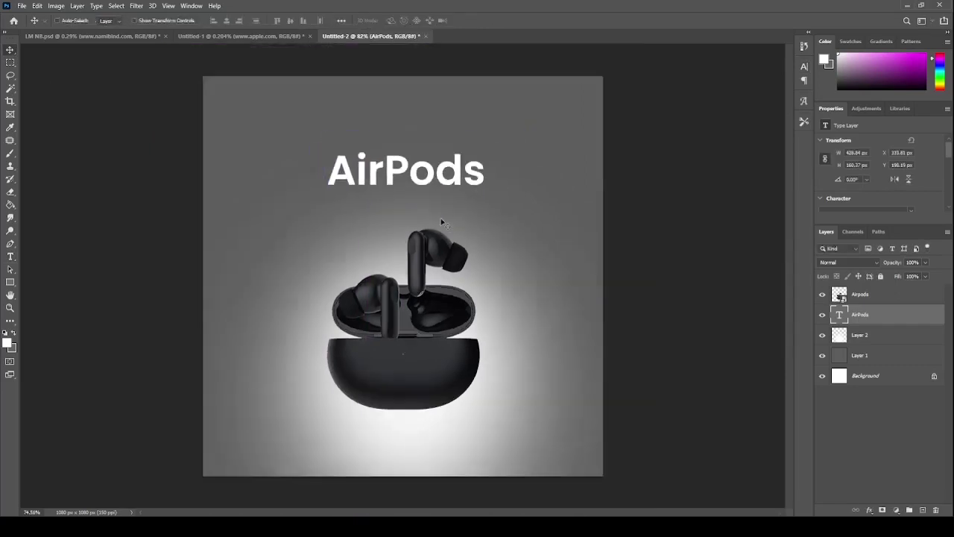
# Centre the AirPods text horizontally on the whole canvas, using a temporary selection of the full canvas
pyautogui.hotkey('ctrl', 'a')
pyautogui.click(226, 21)
pyautogui.hotkey('ctrl', 'd')
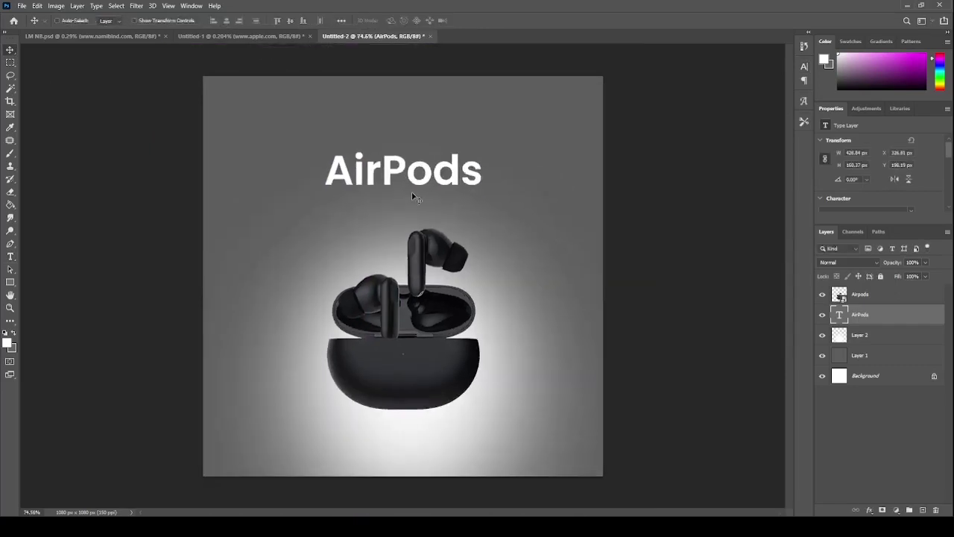
# Shift the AirPods text off-centre, centre it horizontally against the grey fill layer, and reselect only the text layer
pyautogui.moveTo(412, 181); pyautogui.dragTo(406, 179)
pyautogui.moveTo(482, 209); pyautogui.dragTo(448, 210)
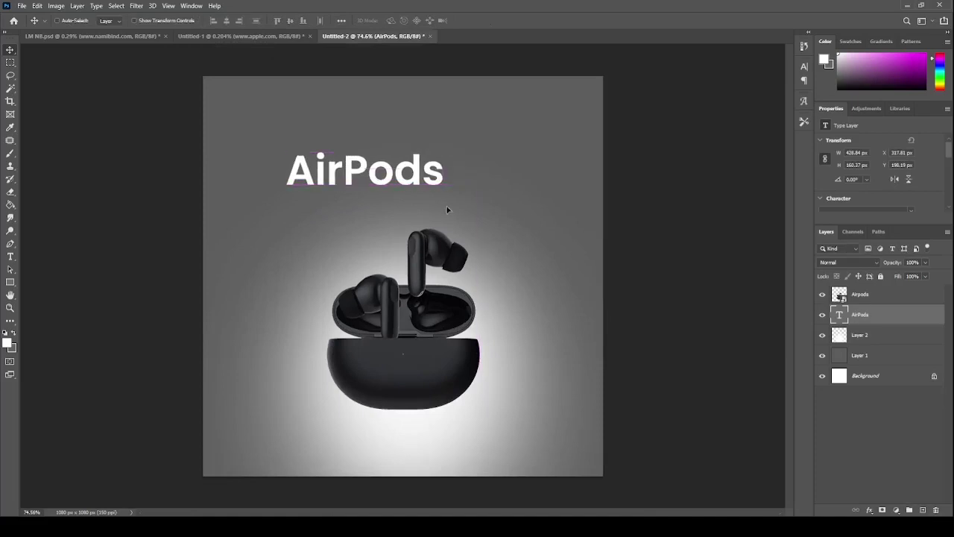
pyautogui.keyDown('ctrl'); pyautogui.click(859, 356); pyautogui.keyUp('ctrl')
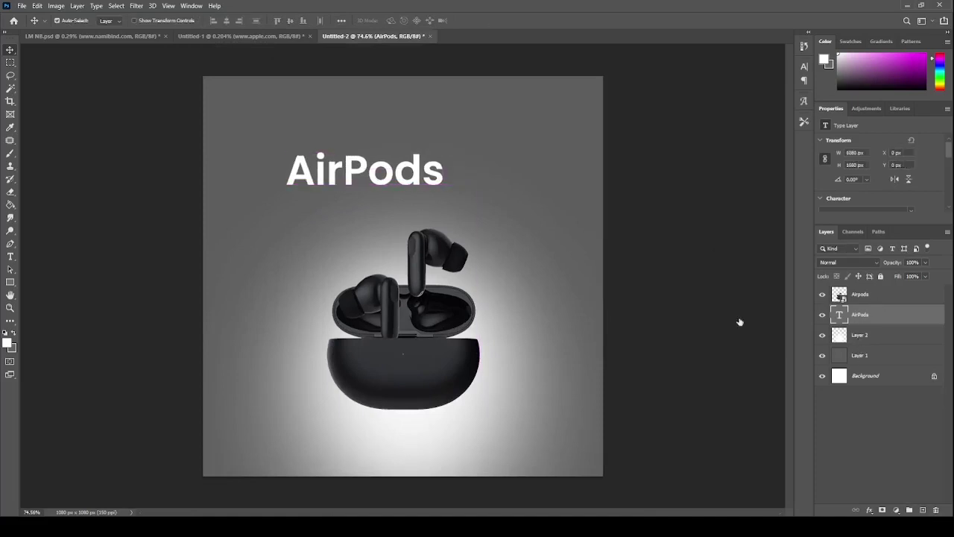
pyautogui.click(227, 21)
pyautogui.scroll(2, 415, 190)
pyautogui.click(419, 162)
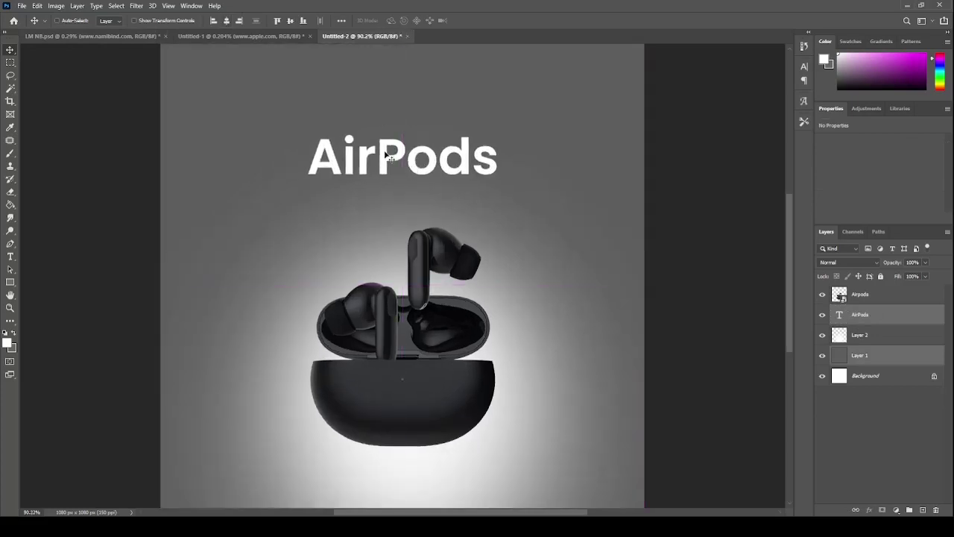
pyautogui.keyDown('ctrl'); pyautogui.click(430, 177); pyautogui.keyUp('ctrl')
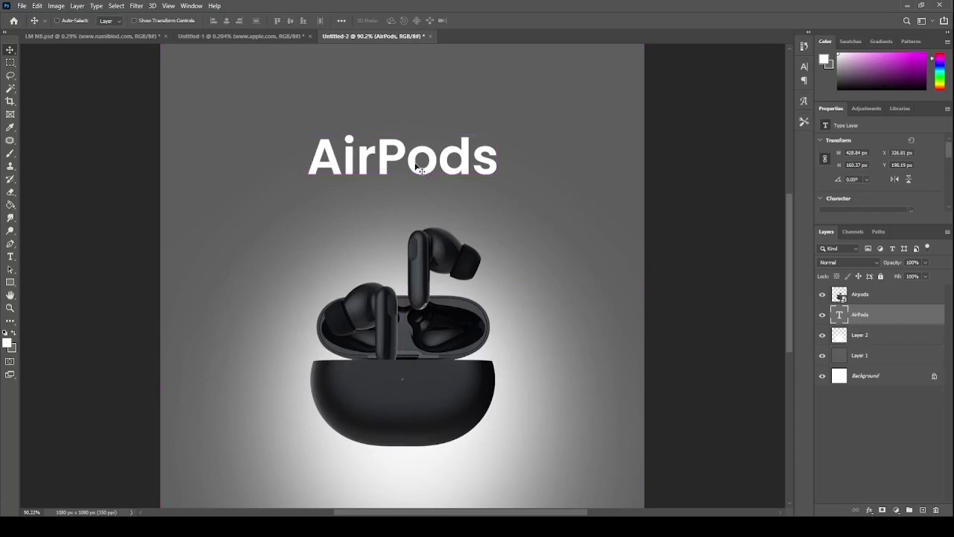
# Duplicate the AirPods text directly above itself as "All-New" in Poppins Regular
pyautogui.moveTo(415, 164); pyautogui.dragTo(418, 122)
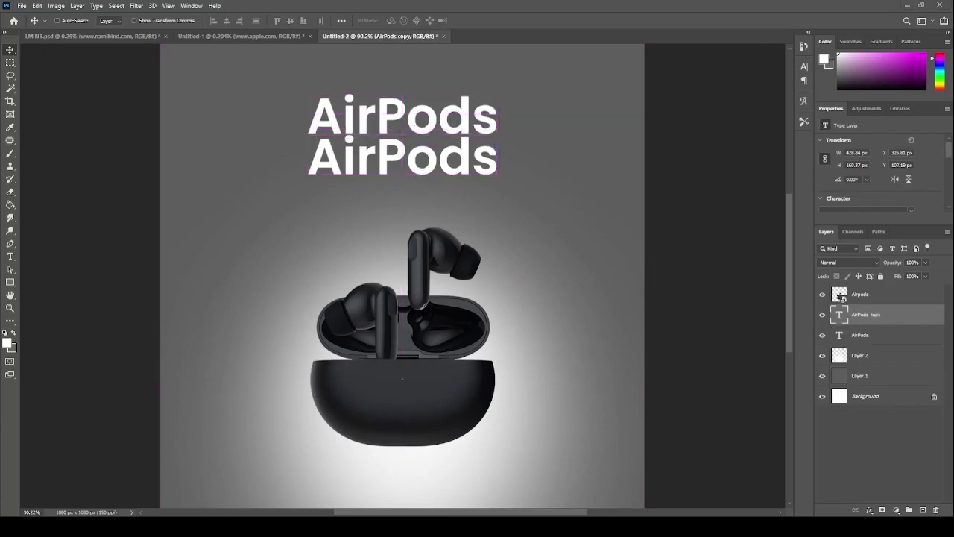
pyautogui.click(10, 257)
pyautogui.doubleClick(337, 126)
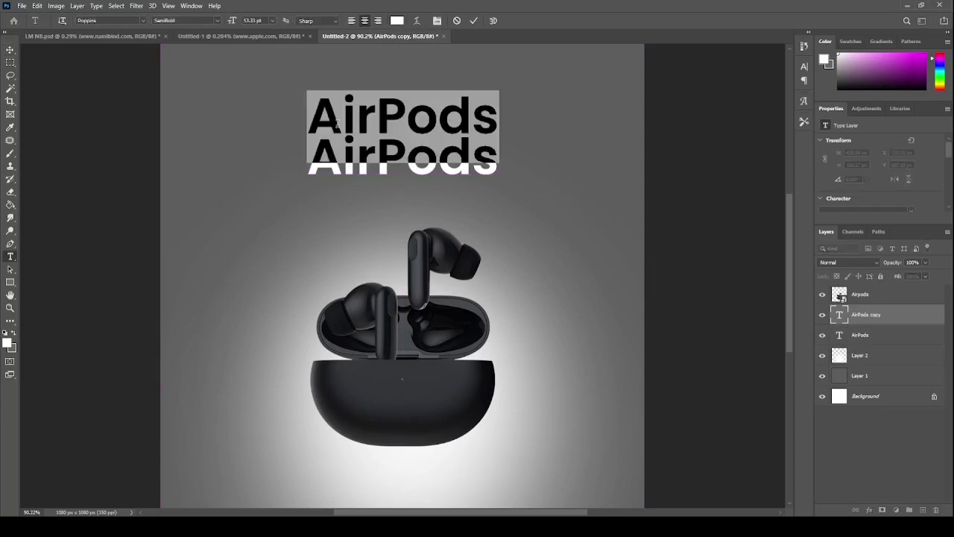
pyautogui.write('All')
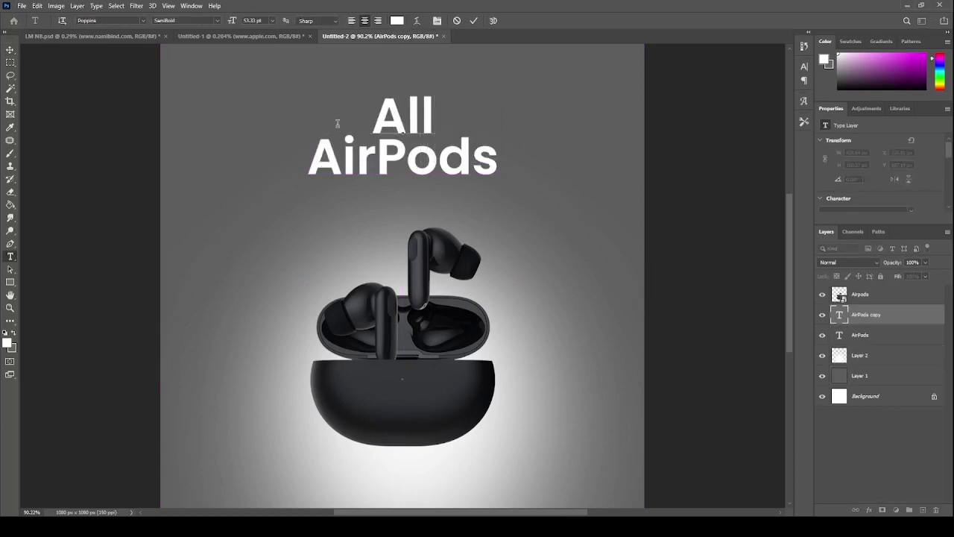
pyautogui.write('-N')
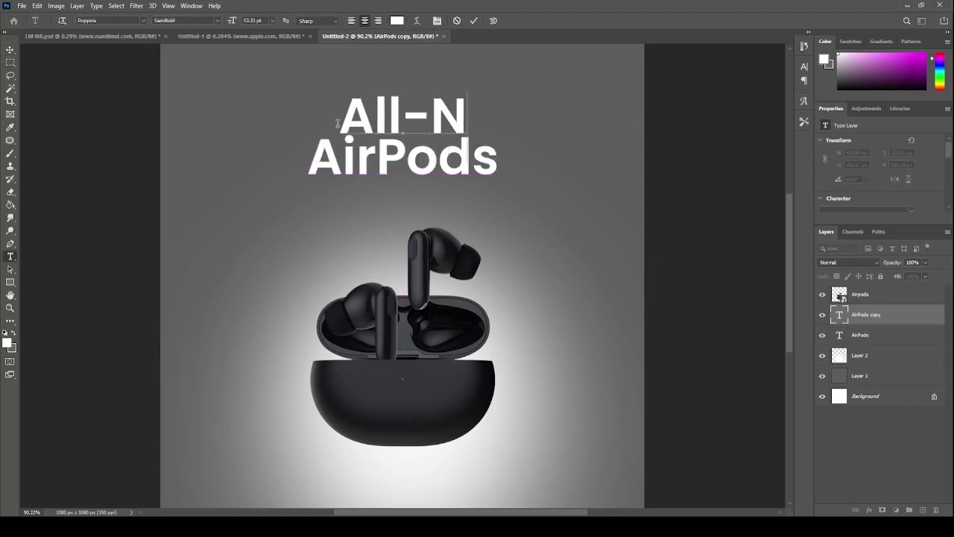
pyautogui.write('ew')
pyautogui.hotkey('ctrl', 'a')
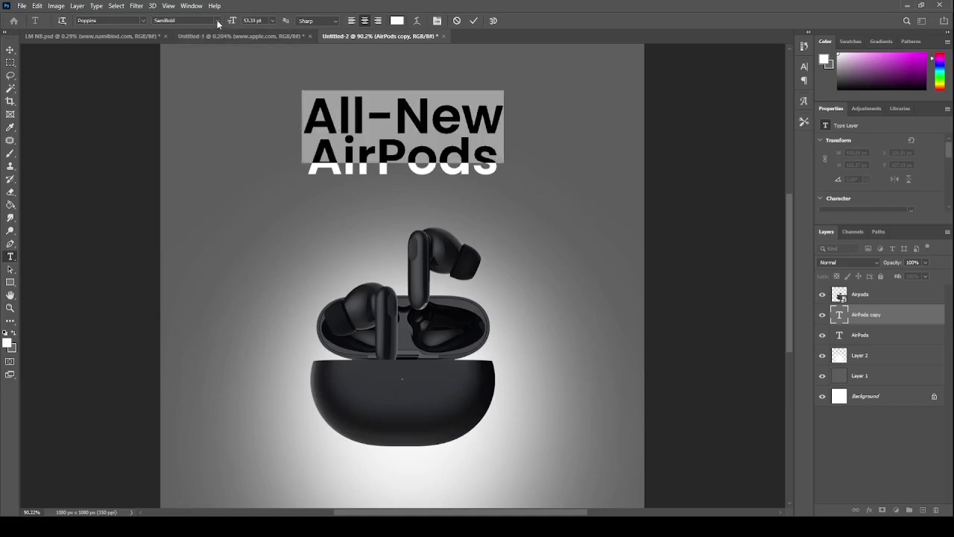
pyautogui.click(226, 53)
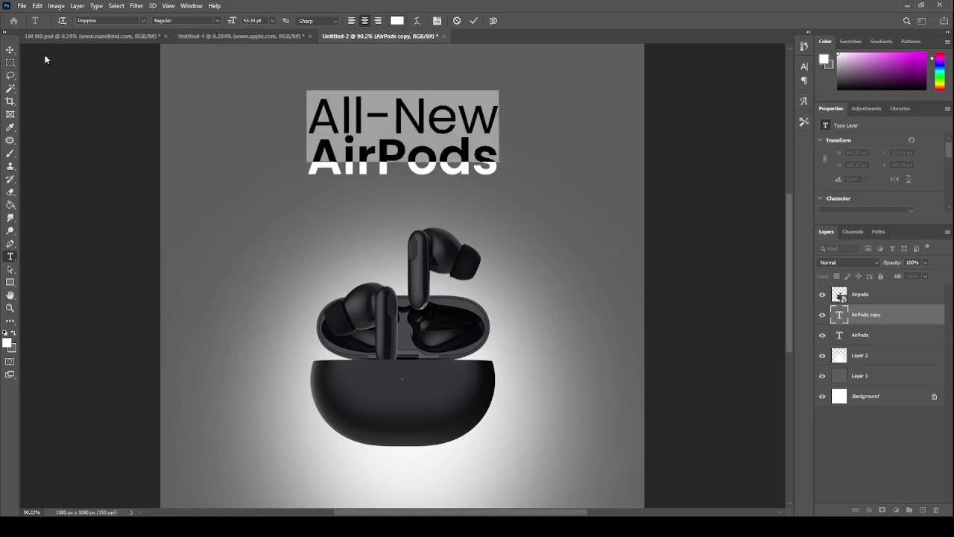
# Scale the All-New text down to about 121 px wide and position it just above the "Pods" part of the title
pyautogui.click(10, 51)
pyautogui.hotkey('ctrl', 't')
pyautogui.moveTo(497, 96); pyautogui.dragTo(478, 98)
pyautogui.moveTo(451, 112)
pyautogui.mouseDown()
pyautogui.moveTo(438, 139)
pyautogui.moveTo(458, 126)
pyautogui.mouseUp()
pyautogui.press('Return')
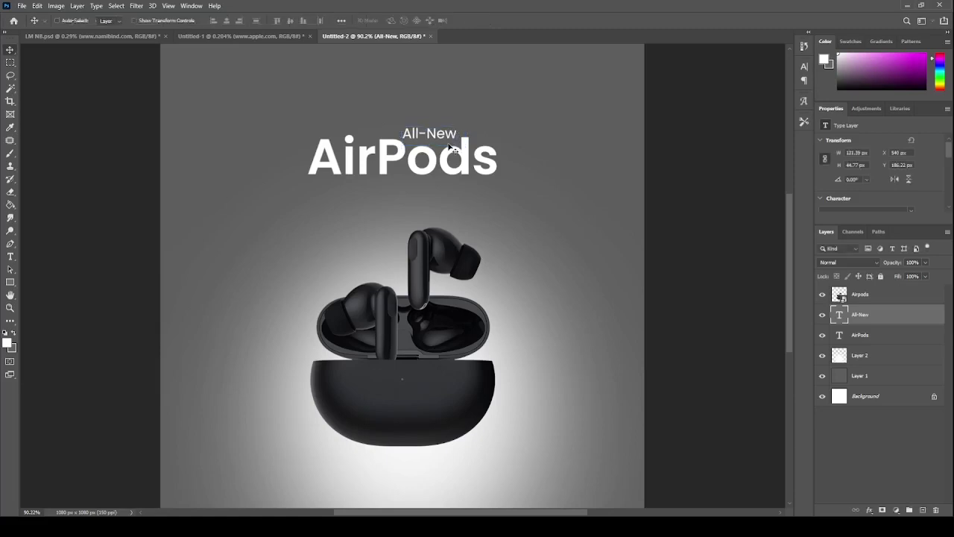
pyautogui.press('Right')
pyautogui.press('Right')
pyautogui.press('Right')
pyautogui.press('Right')
pyautogui.press('Right')
pyautogui.press('Right')
pyautogui.press('Right')
pyautogui.press('Right')
pyautogui.press('Down')
pyautogui.press('Down')
# Duplicate the All-New text below the AirPods title and change the copy to "with Spatial Audio"
pyautogui.moveTo(450, 144); pyautogui.dragTo(447, 197)
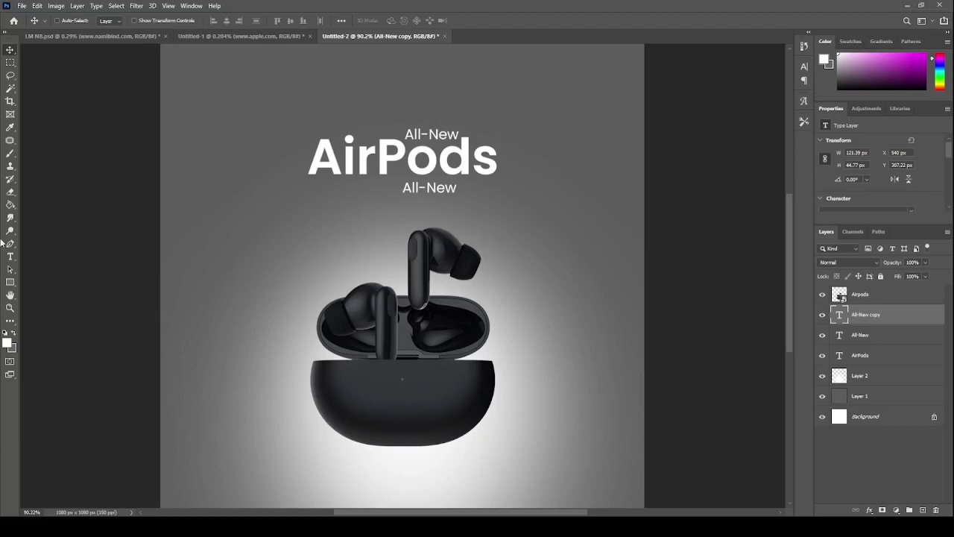
pyautogui.click(10, 256)
pyautogui.tripleClick(439, 188)
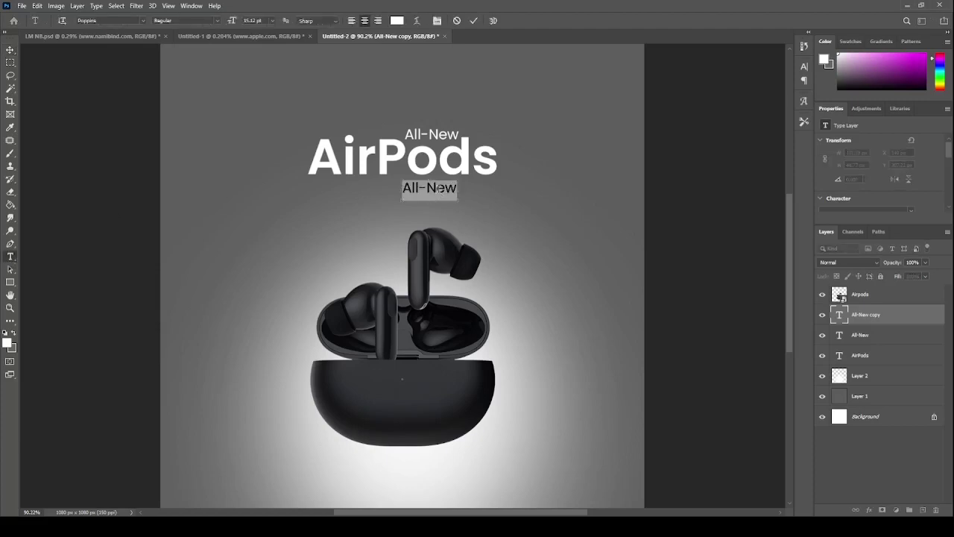
pyautogui.write('with Spatial Audio')
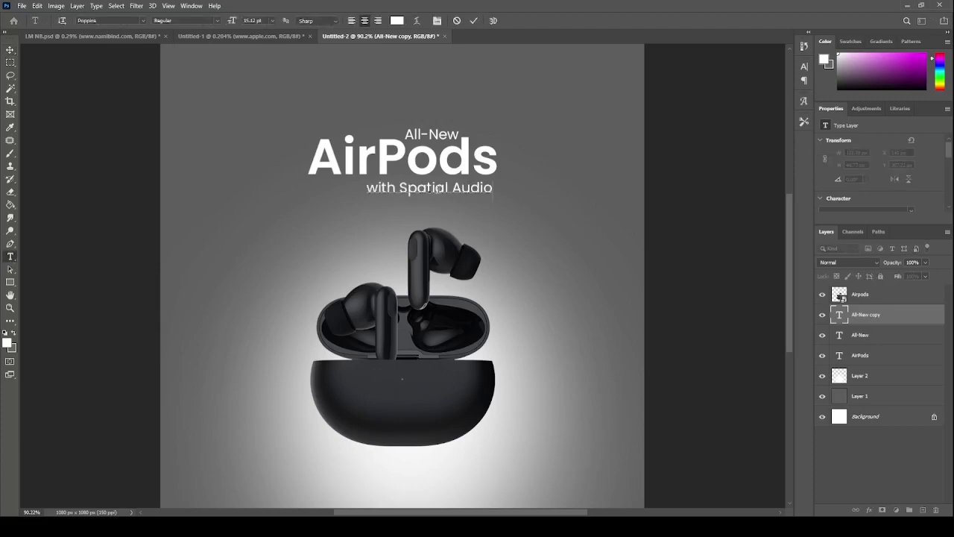
pyautogui.click(10, 49)
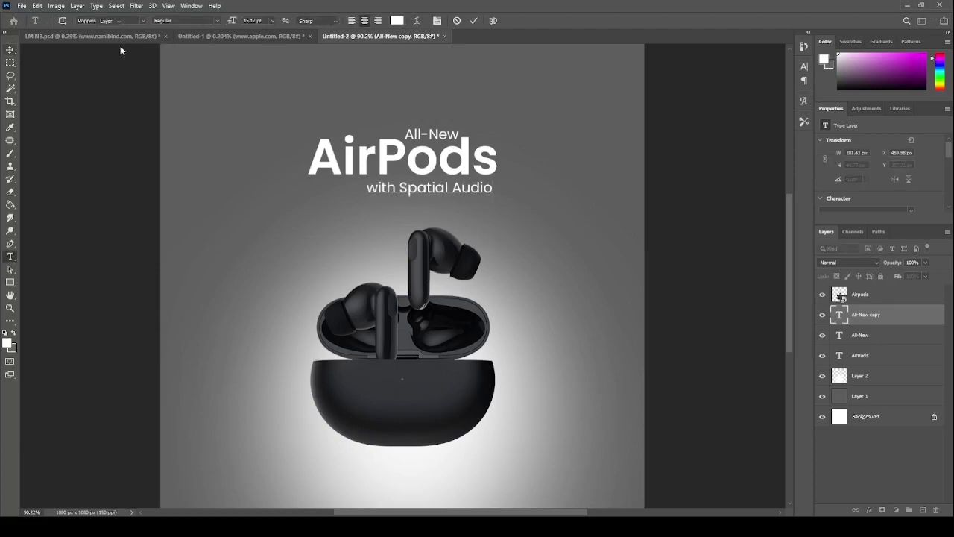
# Centre the "with Spatial Audio" line horizontally against the AirPods title, and reselect only the subtitle layer
pyautogui.keyDown('ctrl'); pyautogui.click(860, 355); pyautogui.keyUp('ctrl')
pyautogui.click(227, 21)
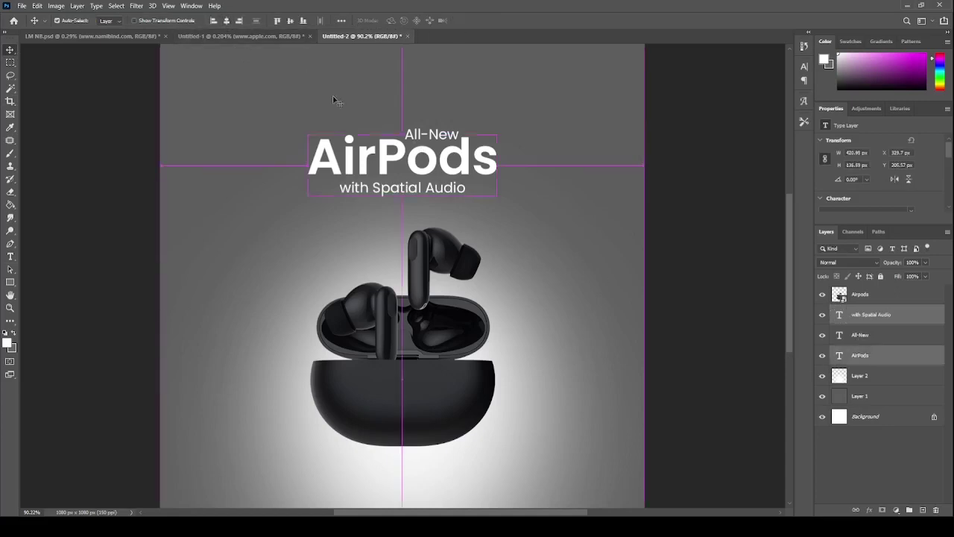
pyautogui.scroll(-2, 422, 211)
pyautogui.scroll(1, 421, 212)
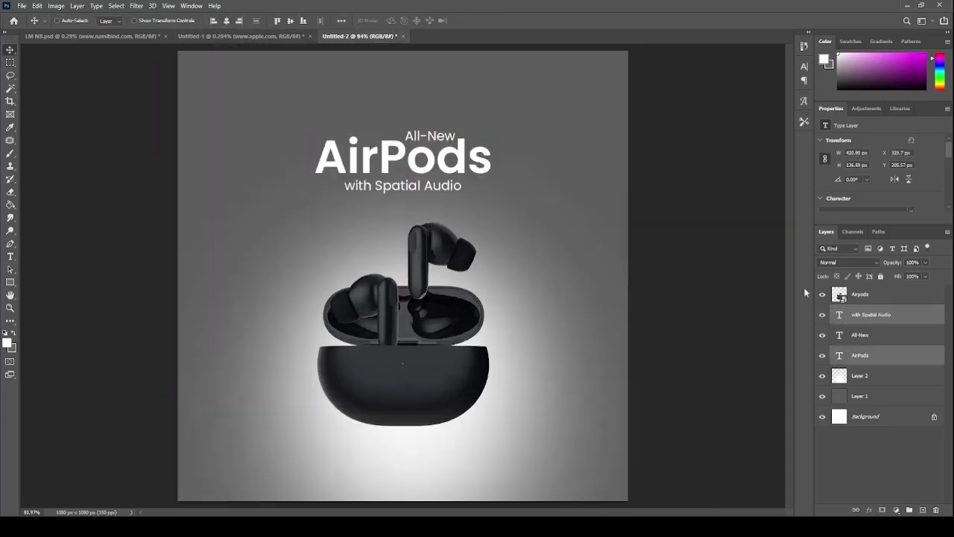
pyautogui.click(346, 192)
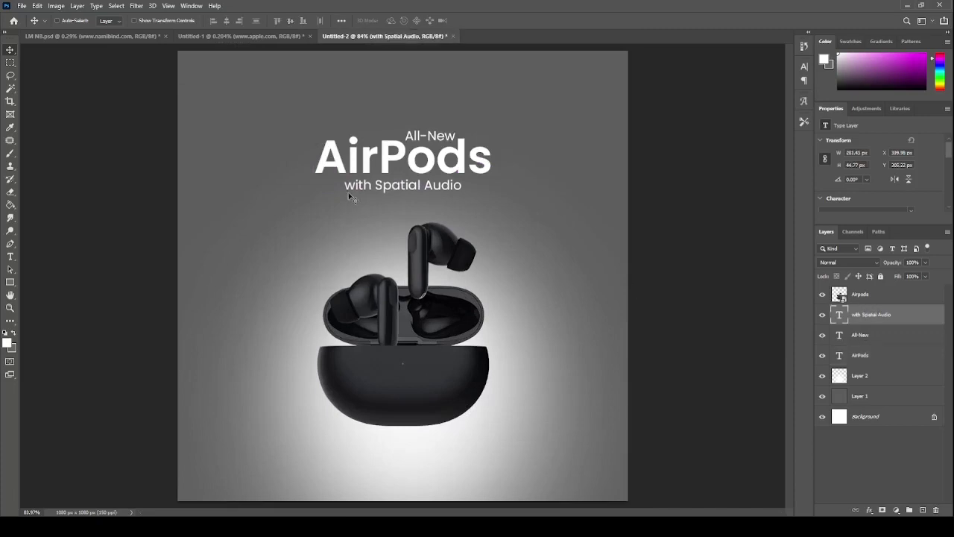
pyautogui.scroll(-1, 349, 194)
# Move the earbuds image straight down by about 24 px, away from the subtitle
pyautogui.click(858, 295)
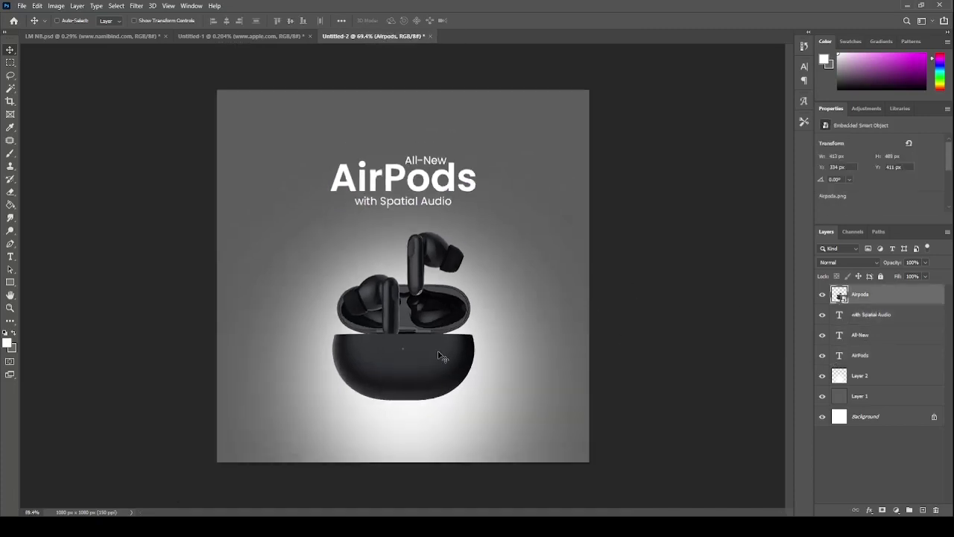
pyautogui.moveTo(436, 353); pyautogui.dragTo(437, 361)
pyautogui.hotkey('ctrl', 'z')
pyautogui.hotkey('ctrl', 'shift', 'z')
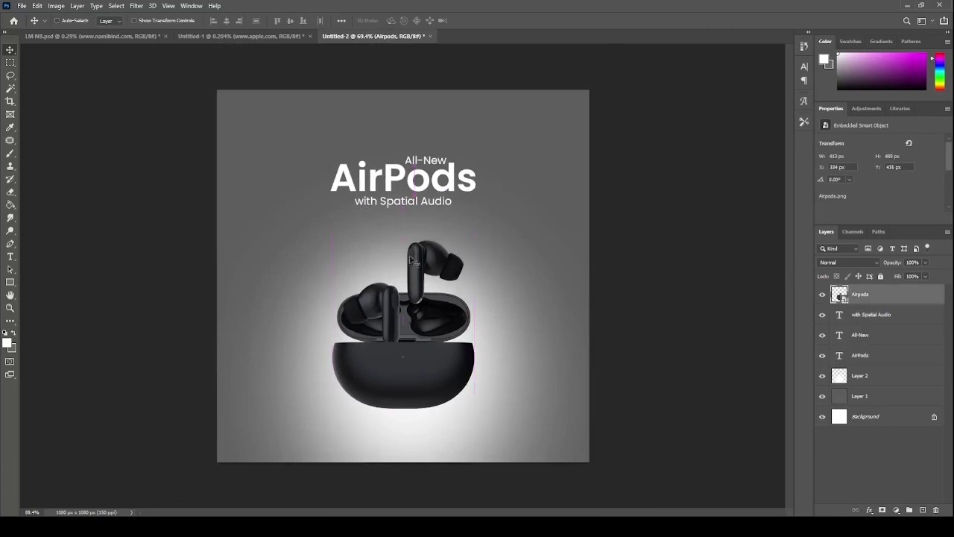
pyautogui.keyDown('ctrl'); pyautogui.click(409, 204); pyautogui.keyUp('ctrl')
pyautogui.moveTo(439, 338); pyautogui.dragTo(528, 449)
pyautogui.press('t')
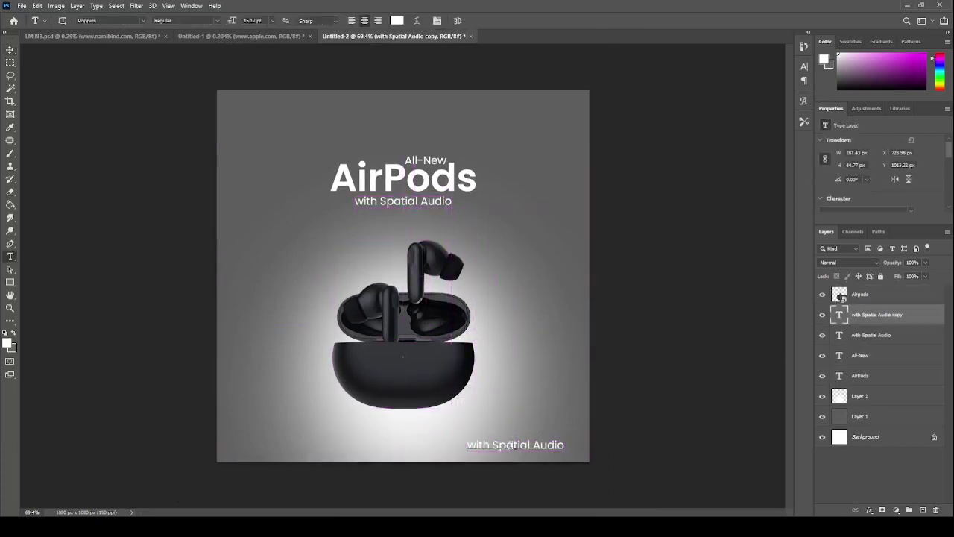
pyautogui.click(514, 445)
pyautogui.hotkey('ctrl', 'a')
pyautogui.write('www')
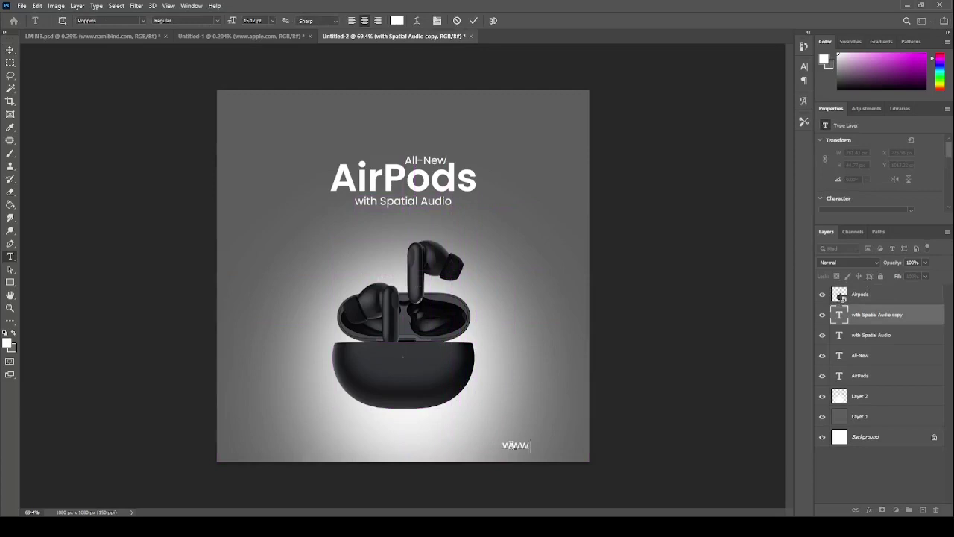
pyautogui.write('.apple.com')
pyautogui.click(10, 49)
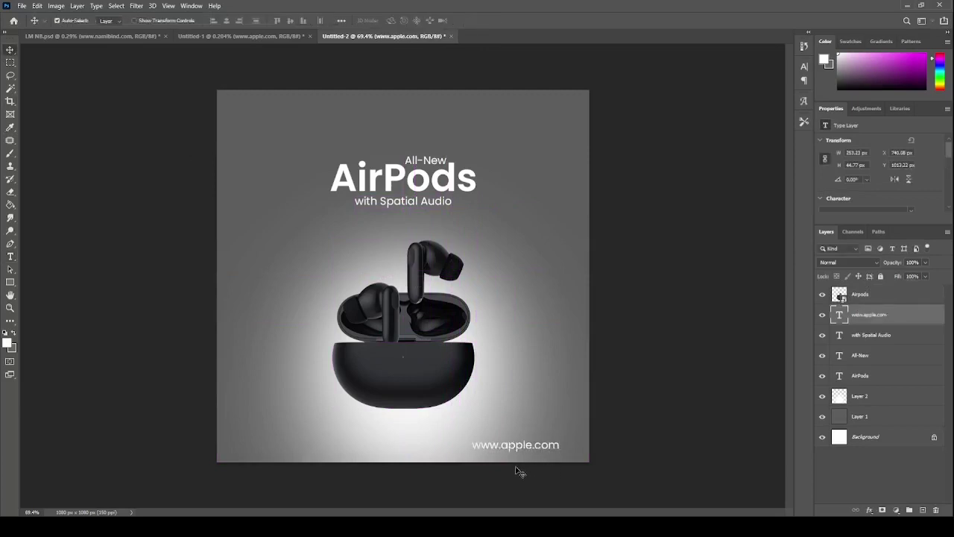
pyautogui.hotkey('ctrl', 't')
pyautogui.press('Return')
pyautogui.moveTo(534, 461); pyautogui.dragTo(543, 455)
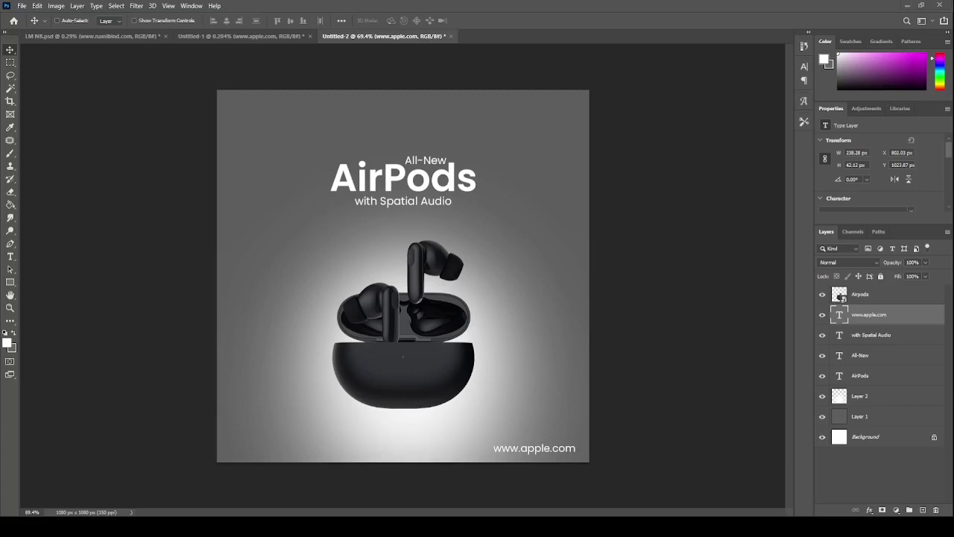
# Place the Apple logo in the canvas's upper-left corner, about 47 px wide, with a white Color Overlay
pyautogui.hotkey('ctrl', 'v')
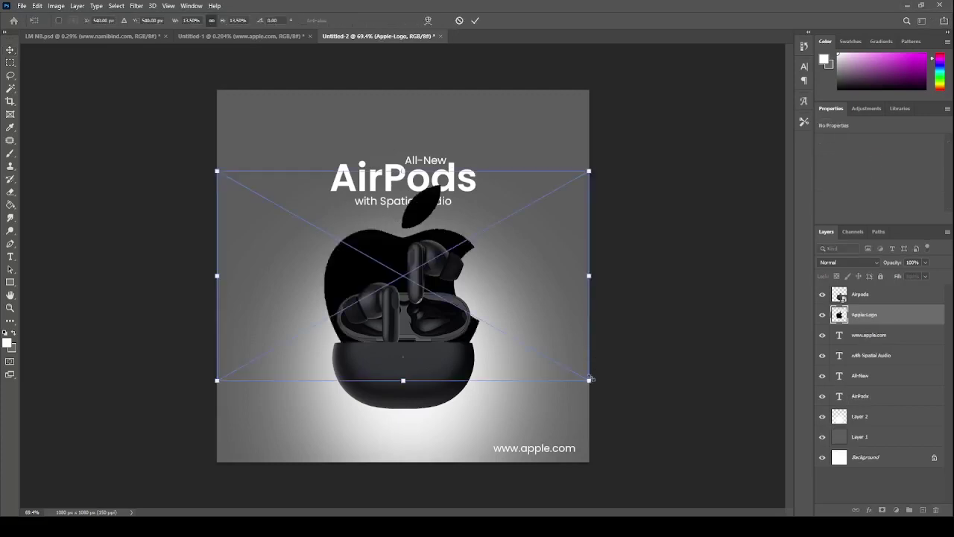
pyautogui.moveTo(589, 378); pyautogui.dragTo(242, 118)
pyautogui.press('Return')
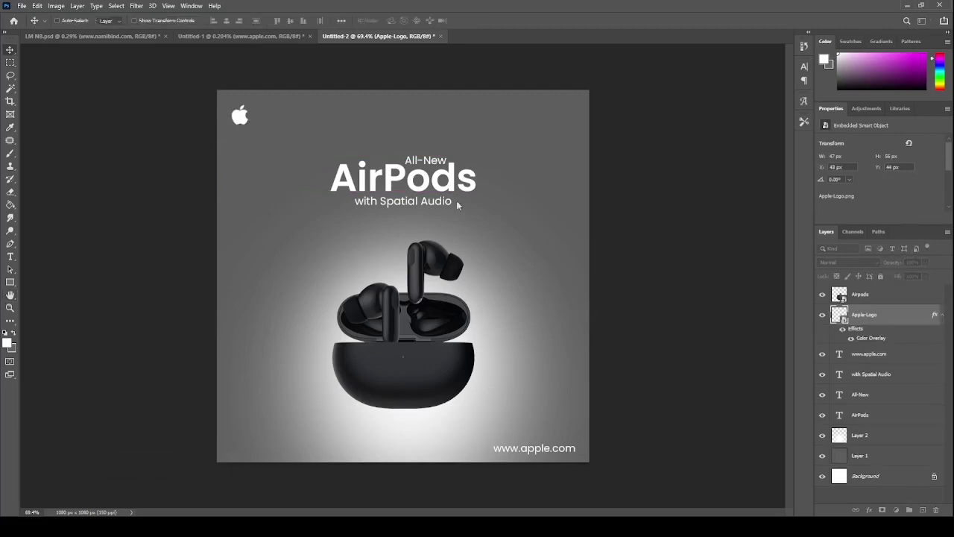
# Enlarge the Apple logo to about 59 px wide and nudge it to X 46 px, Y 33 px
pyautogui.hotkey('ctrl', '+')
pyautogui.hotkey('ctrl', 't')
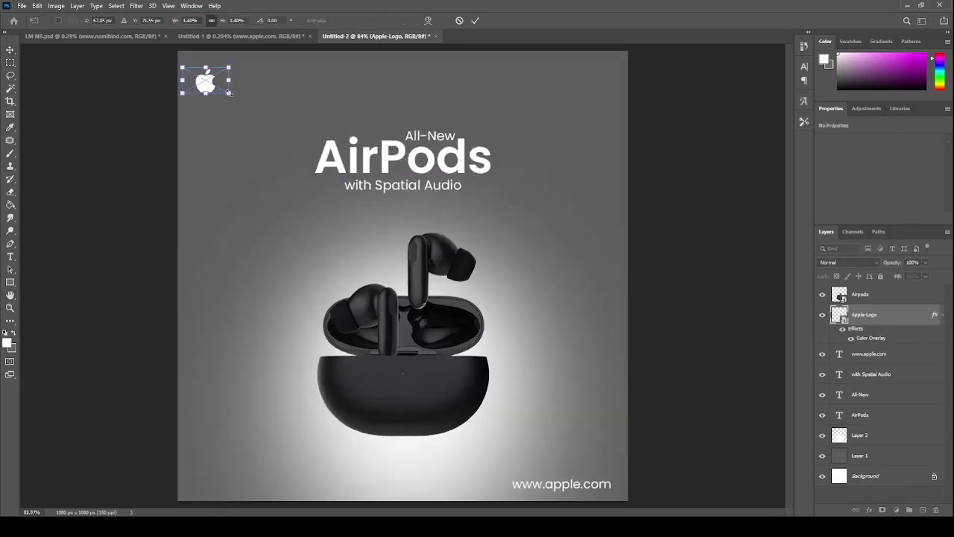
pyautogui.moveTo(231, 100); pyautogui.dragTo(237, 107)
pyautogui.press('Return')
pyautogui.press('Up')
pyautogui.press('Up')
pyautogui.press('Up')
pyautogui.press('Up')
pyautogui.press('Up')
pyautogui.press('Up')
pyautogui.press('Up')
pyautogui.press('Up')
pyautogui.press('Up')
pyautogui.press('Up')
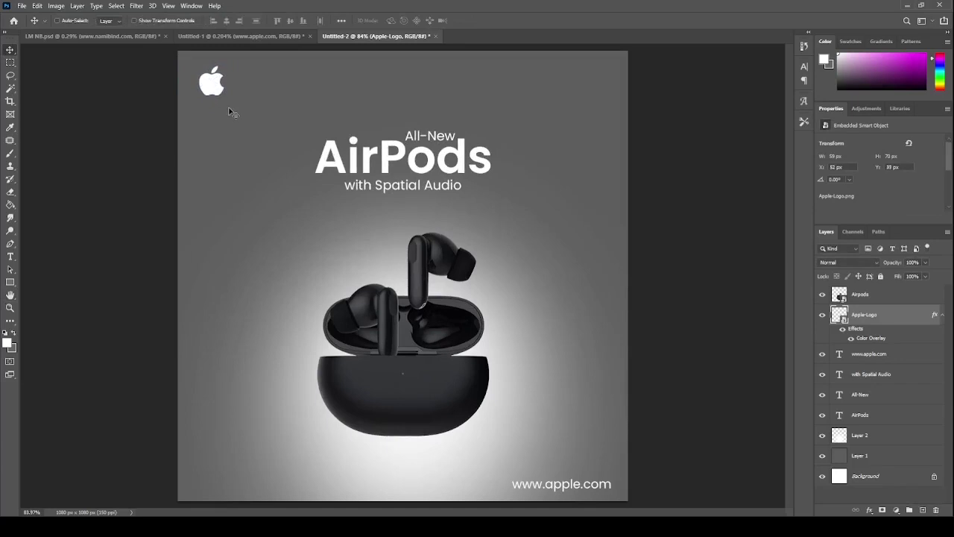
pyautogui.press('Left')
pyautogui.press('Left')
pyautogui.press('Left')
pyautogui.press('Left')
pyautogui.press('Left')
pyautogui.press('Up')
pyautogui.press('Up')
pyautogui.press('Left')
pyautogui.press('Left')
pyautogui.hotkey('ctrl', '-')
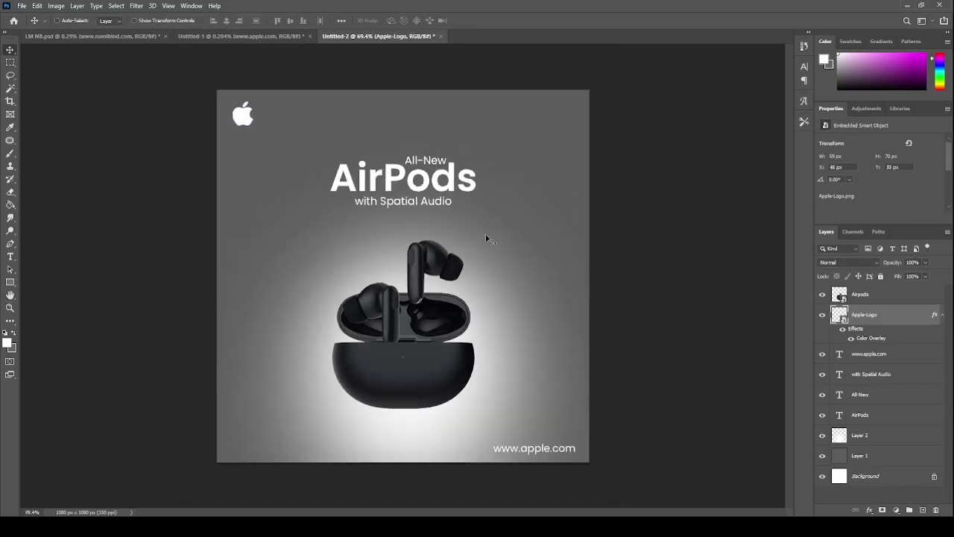
# Draw a rectangle about 171 by 42 px beside the upper earbud, with a black fill and no stroke
pyautogui.click(10, 282)
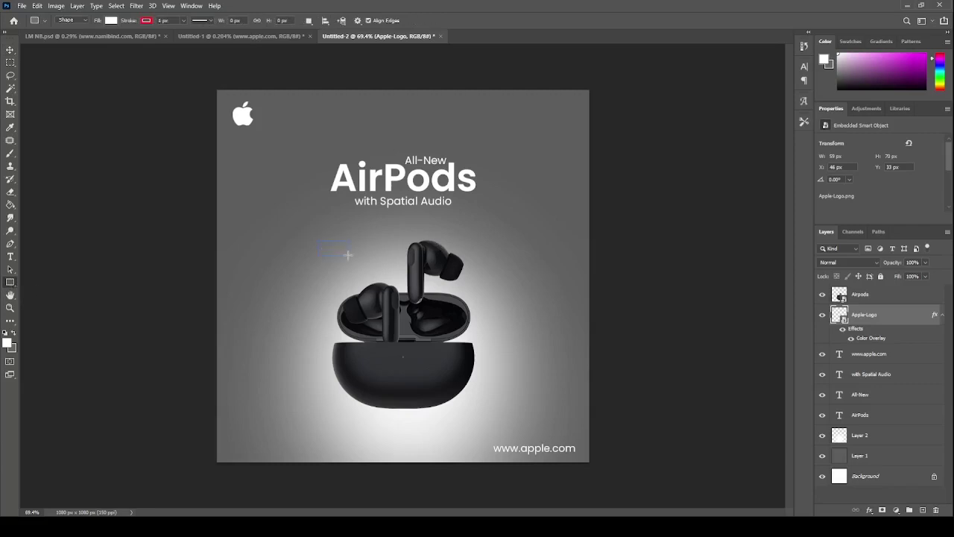
pyautogui.moveTo(376, 255); pyautogui.dragTo(377, 255)
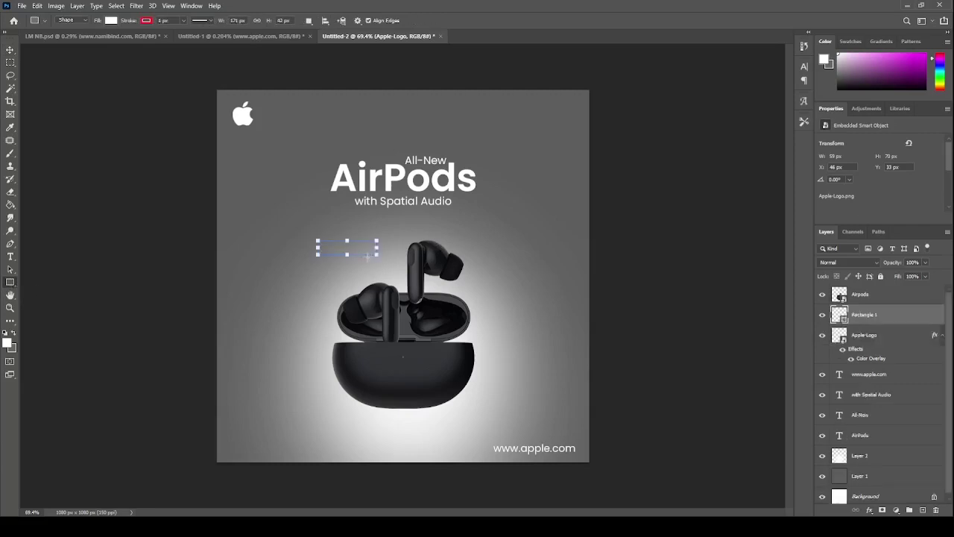
pyautogui.scroll(-3, 861, 194)
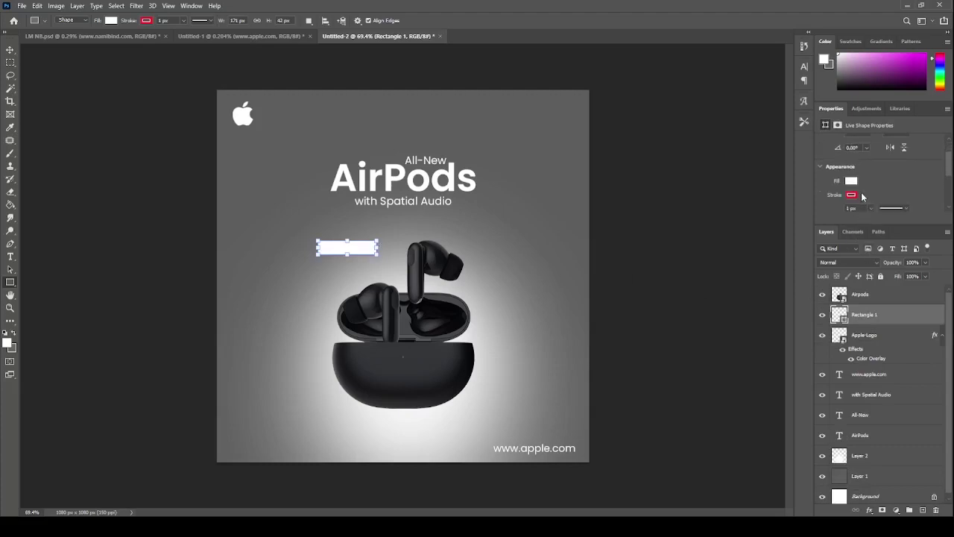
pyautogui.click(827, 194)
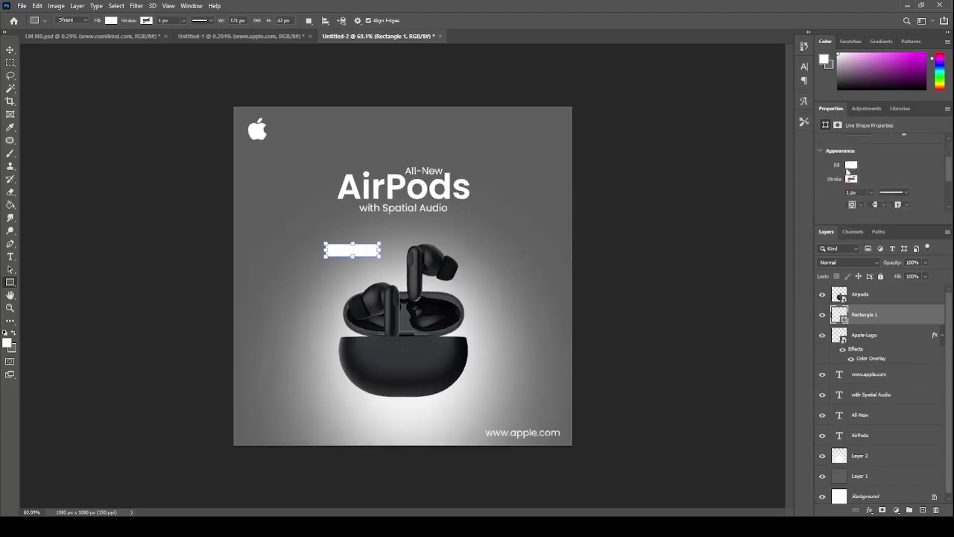
pyautogui.click(861, 225)
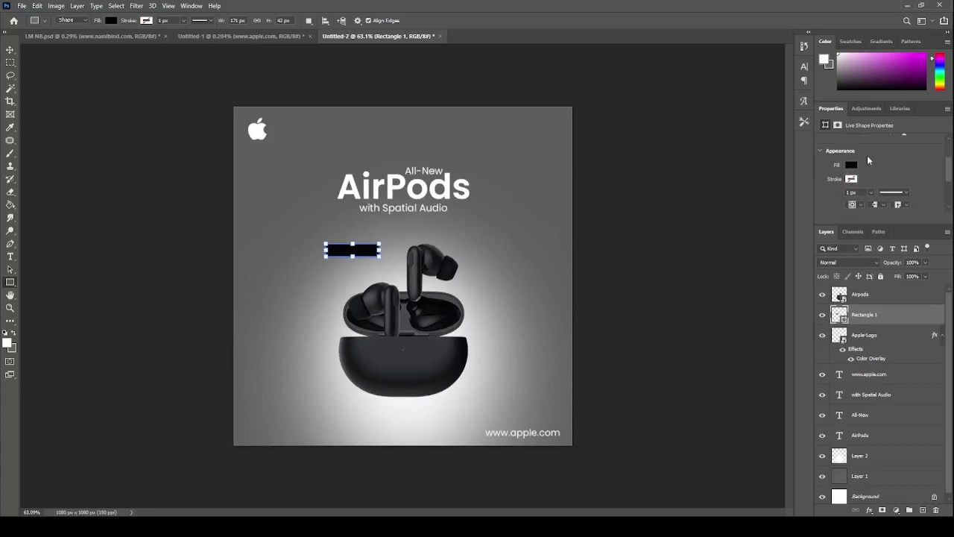
# Round all four corners of the black rectangle to a 21 px radius
pyautogui.scroll(-2, 865, 184)
pyautogui.moveTo(838, 186); pyautogui.dragTo(878, 186)
pyautogui.click(10, 50)
pyautogui.scroll(4, 376, 257)
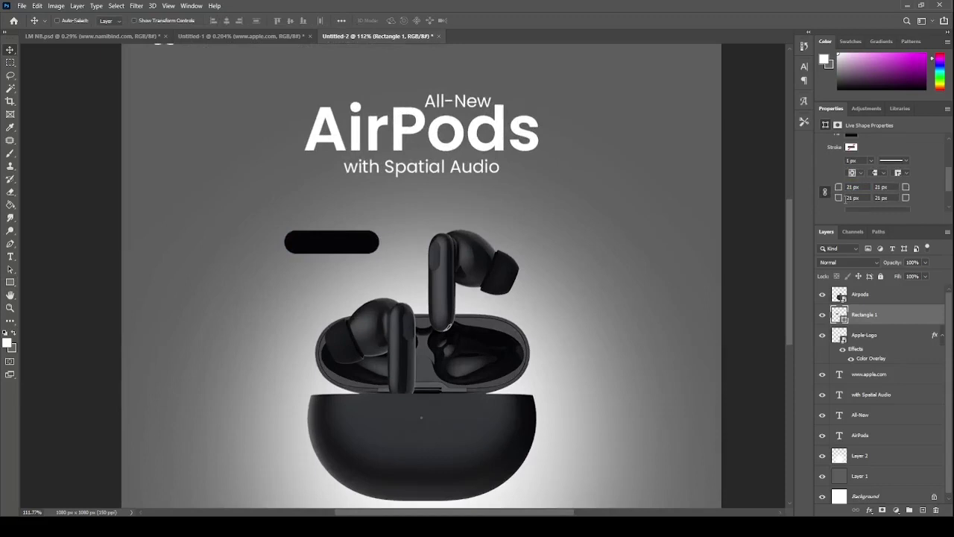
pyautogui.moveTo(841, 188); pyautogui.dragTo(826, 192)
pyautogui.moveTo(835, 191)
pyautogui.mouseDown()
pyautogui.moveTo(827, 194)
pyautogui.moveTo(837, 195)
pyautogui.mouseUp()
# Move the black pill shape below the charging case, centre it horizontally against the grey fill layer, and reselect only the shape
pyautogui.scroll(-2, 376, 171)
pyautogui.moveTo(347, 228); pyautogui.dragTo(410, 454)
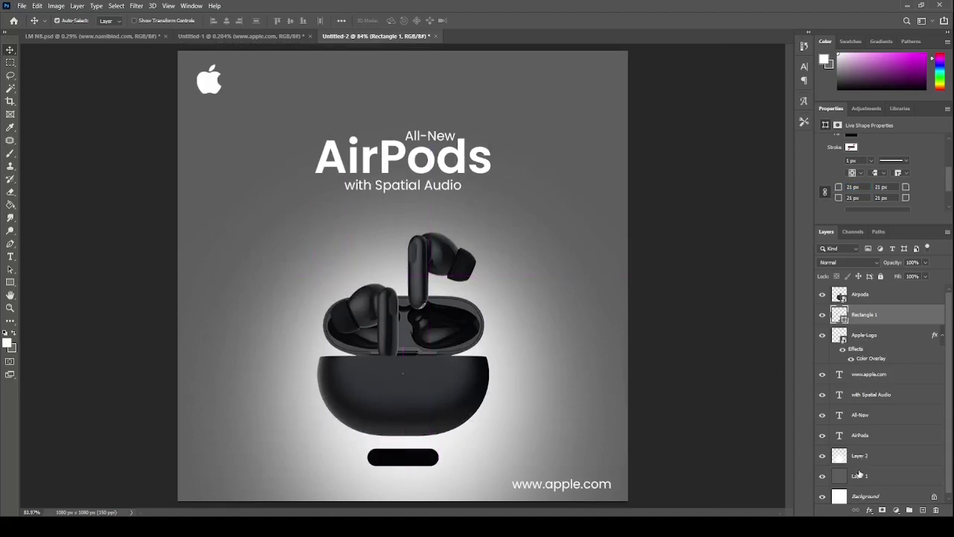
pyautogui.keyDown('ctrl'); pyautogui.click(857, 477); pyautogui.keyUp('ctrl')
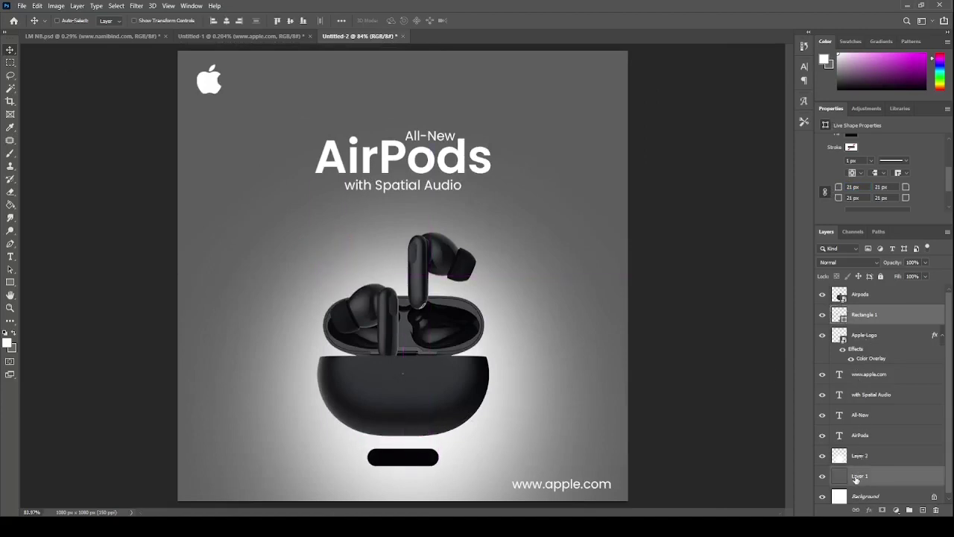
pyautogui.click(213, 20)
pyautogui.click(227, 20)
pyautogui.scroll(-1, 434, 313)
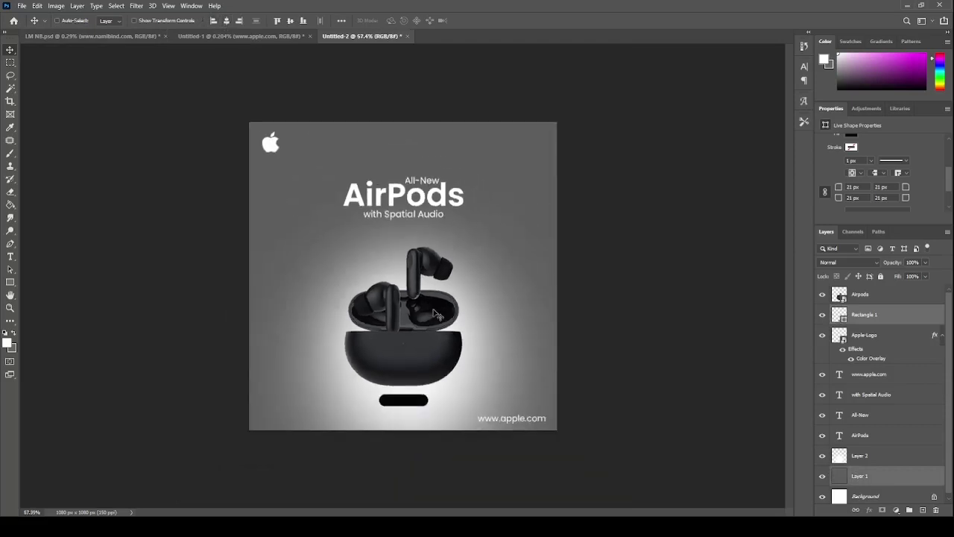
pyautogui.scroll(1, 425, 411)
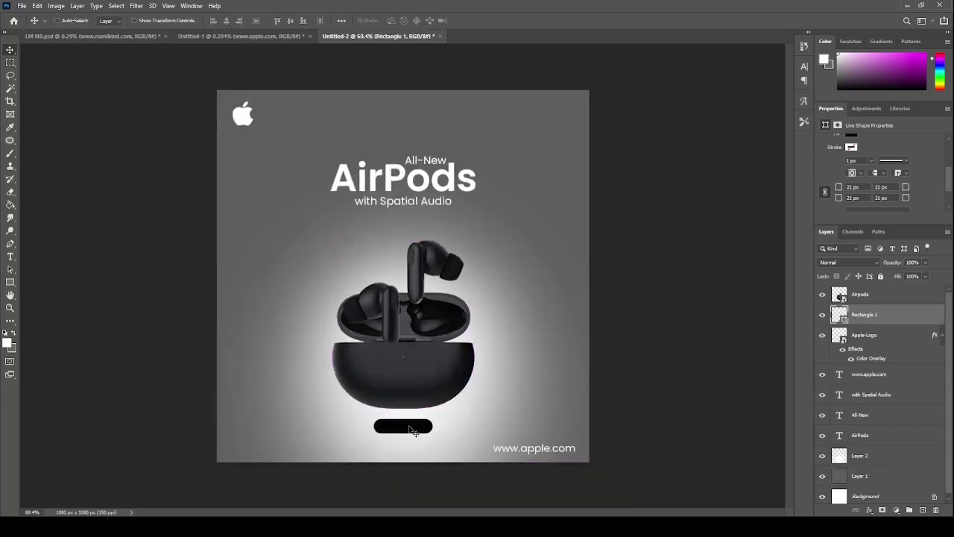
# Move the pill shape slightly lower and recolour its fill to a dark grey matching the charging case
pyautogui.moveTo(412, 430); pyautogui.dragTo(412, 435)
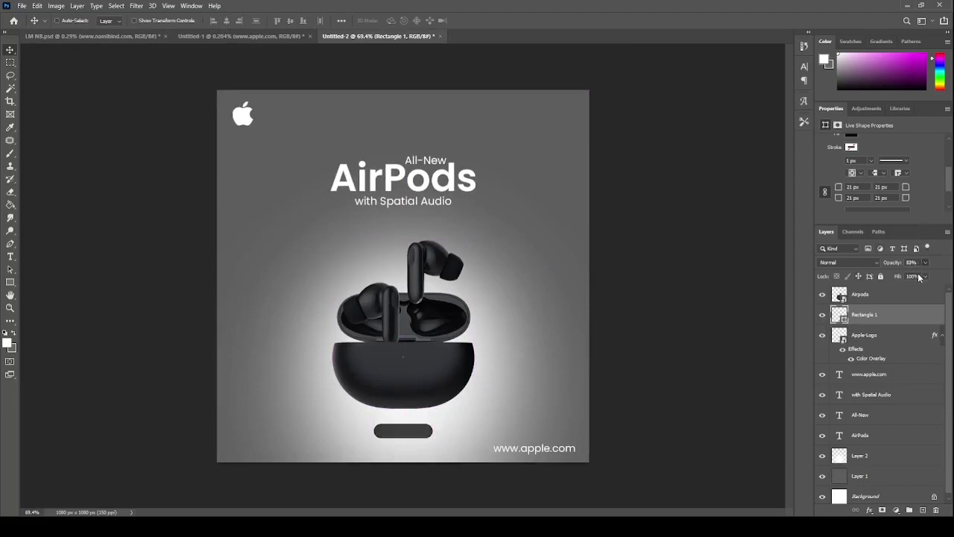
pyautogui.click(9, 283)
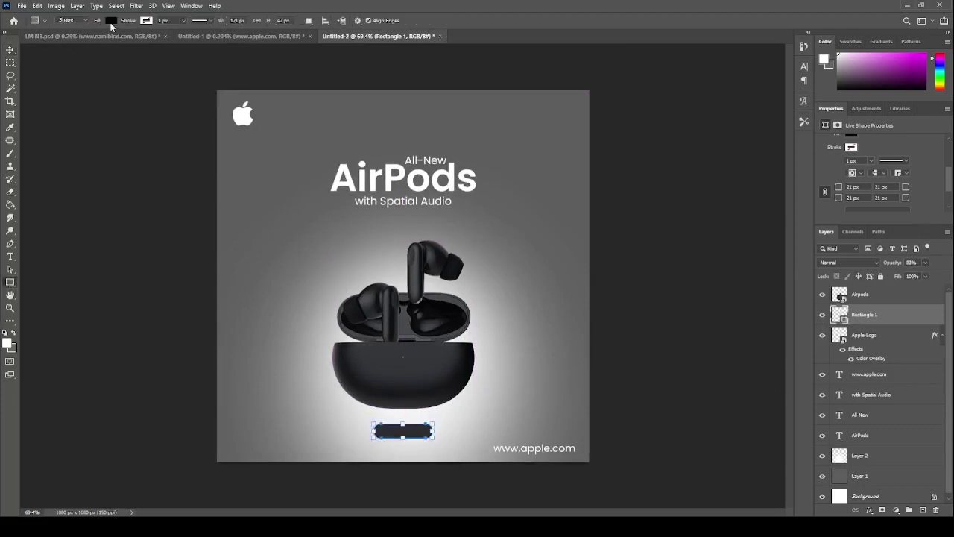
pyautogui.press('i')
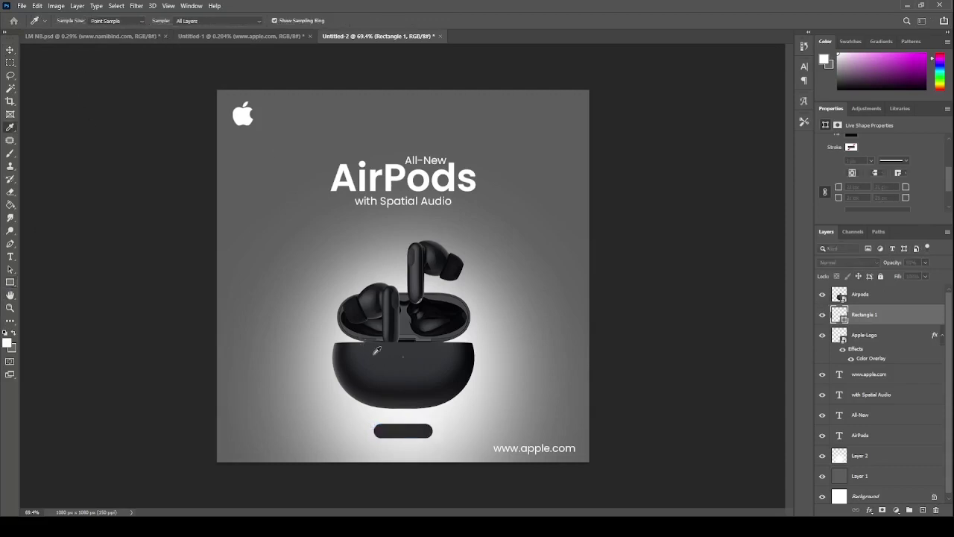
pyautogui.press('u')
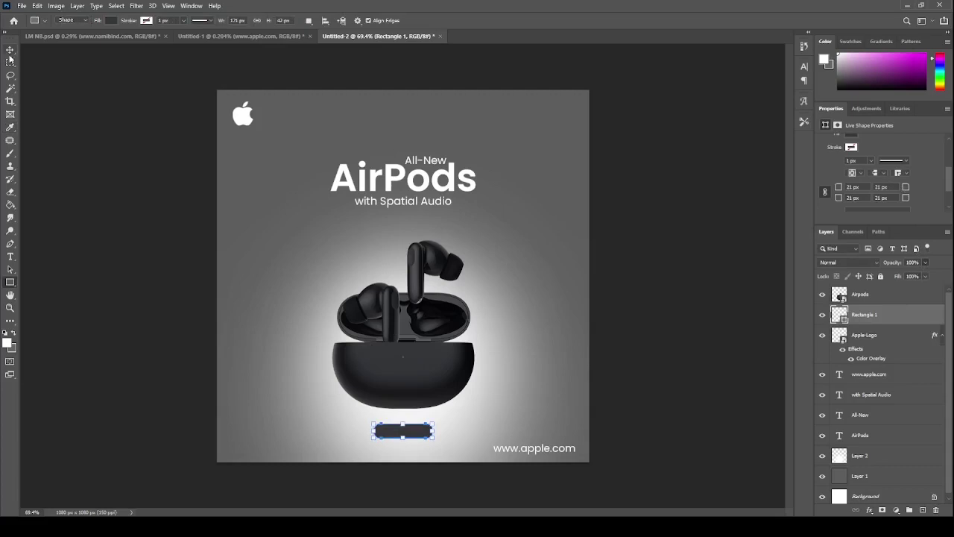
pyautogui.click(10, 52)
# Duplicate the "with Spatial Audio" text over the pill shape and place the copy's layer directly above the shape's layer
pyautogui.scroll(1, 398, 388)
pyautogui.click(10, 256)
pyautogui.click(415, 195)
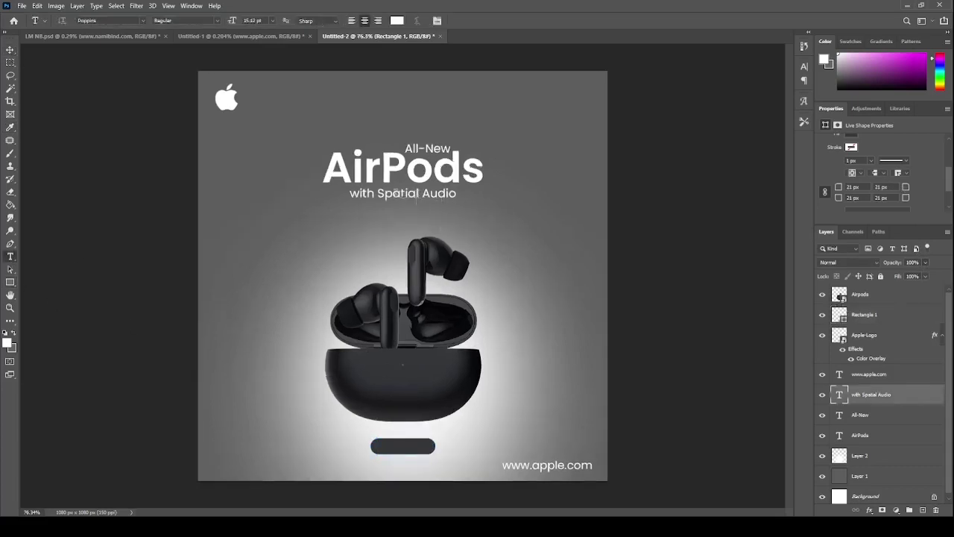
pyautogui.press('v')
pyautogui.moveTo(421, 202); pyautogui.dragTo(421, 453)
pyautogui.moveTo(876, 394); pyautogui.dragTo(876, 309)
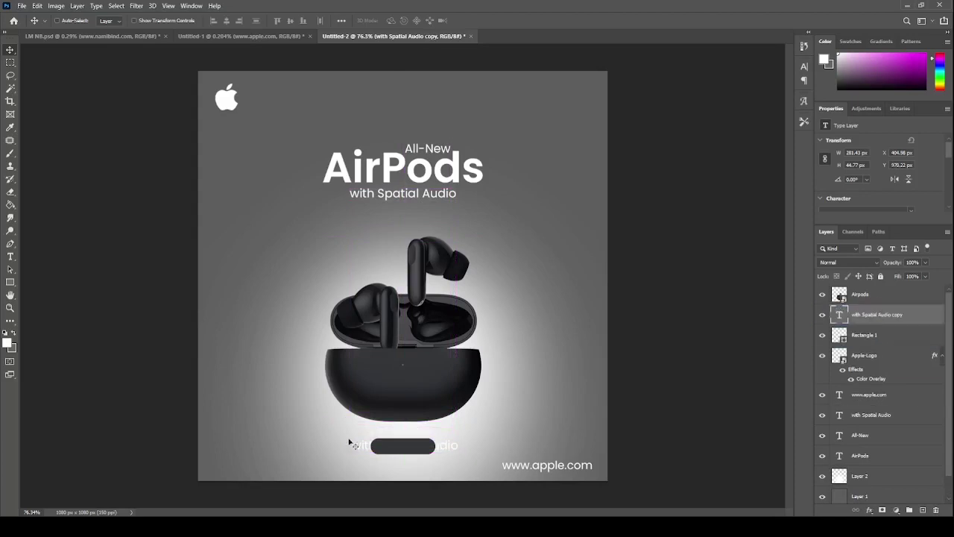
# Replace the duplicated text on the pill with "BUY NOW"
pyautogui.scroll(2, 352, 445)
pyautogui.click(10, 257)
pyautogui.click(422, 463)
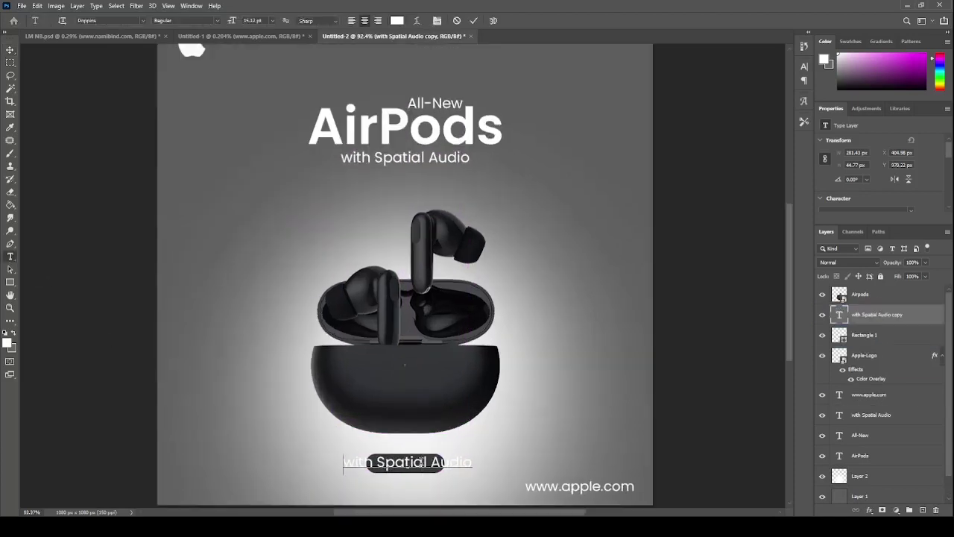
pyautogui.hotkey('ctrl', 'a')
pyautogui.write('Buy')
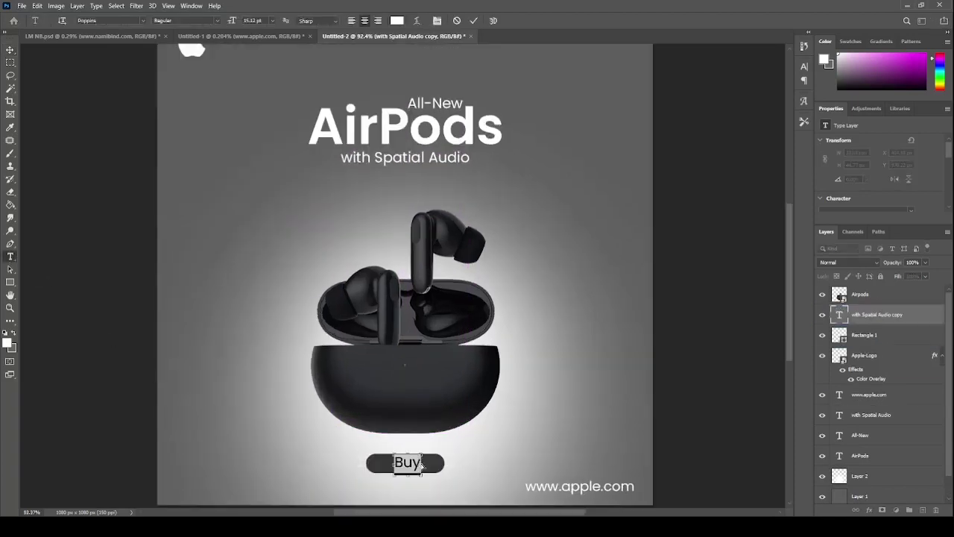
pyautogui.write('BUY')
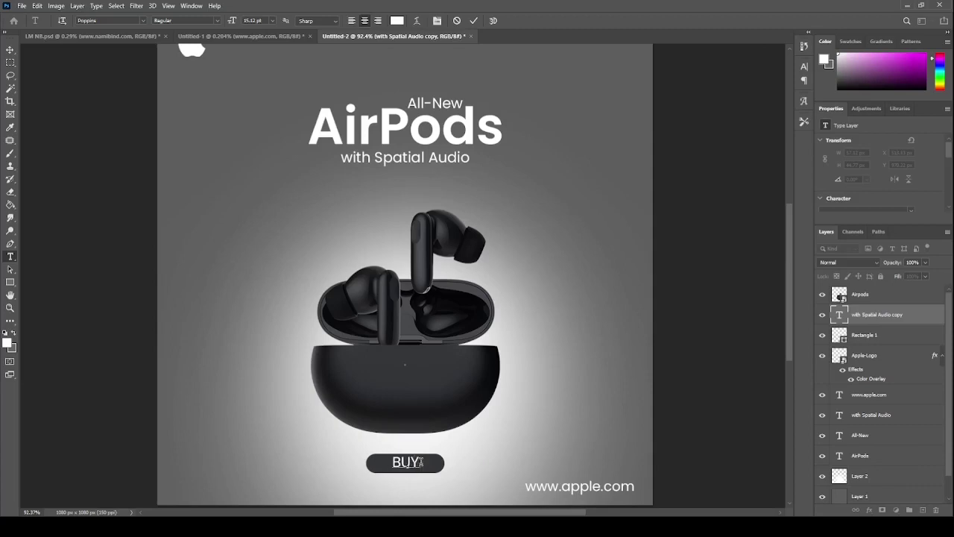
pyautogui.write(' NOW')
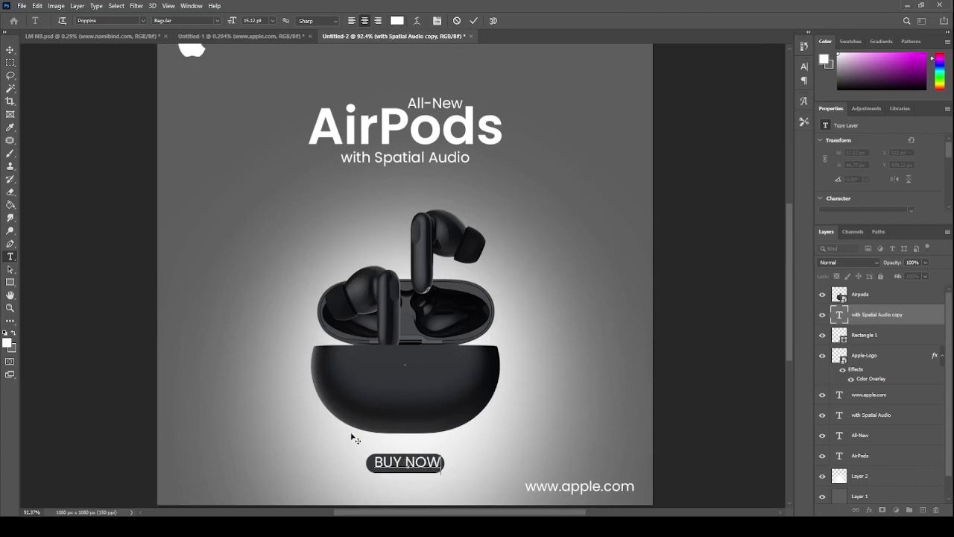
# Scale the BUY NOW text down to about 120 px wide and nudge it down within the pill
pyautogui.click(5, 49)
pyautogui.hotkey('ctrl', 't')
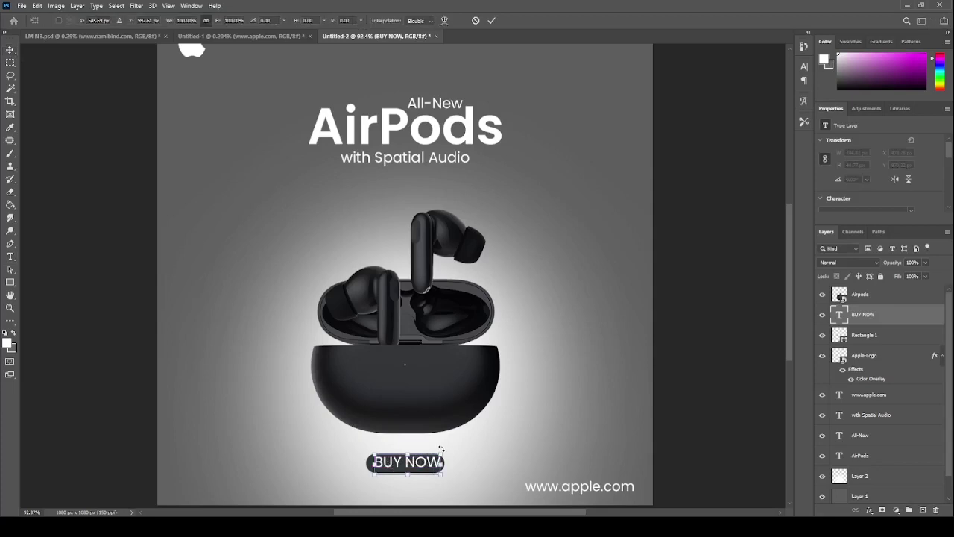
pyautogui.moveTo(442, 453); pyautogui.dragTo(437, 455)
pyautogui.press('Return')
pyautogui.scroll(-4, 440, 433)
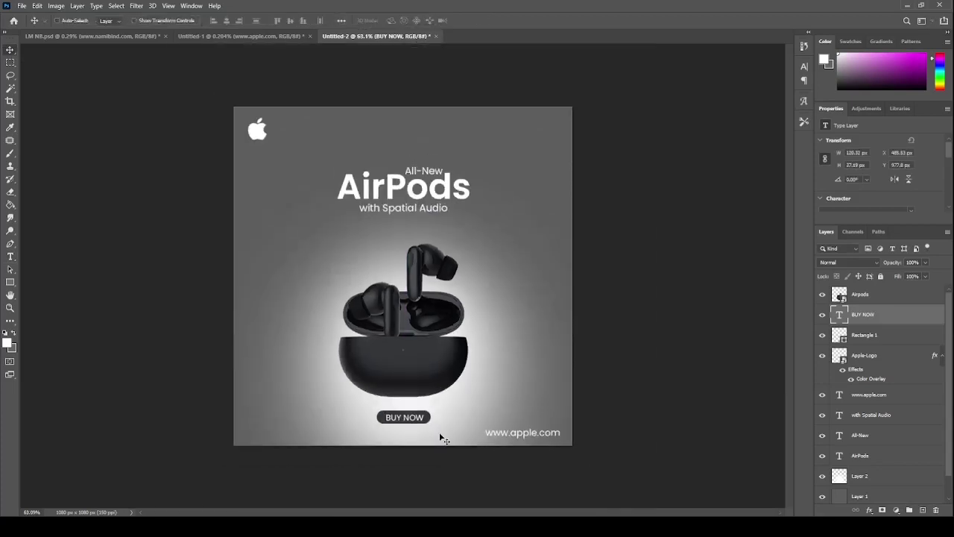
pyautogui.press('Down')
pyautogui.press('Down')
pyautogui.press('Down')
# Centre the BUY NOW text horizontally and vertically on the pill shape, and reselect only the text layer
pyautogui.keyDown('shift'); pyautogui.click(869, 337); pyautogui.keyUp('shift')
pyautogui.click(213, 20)
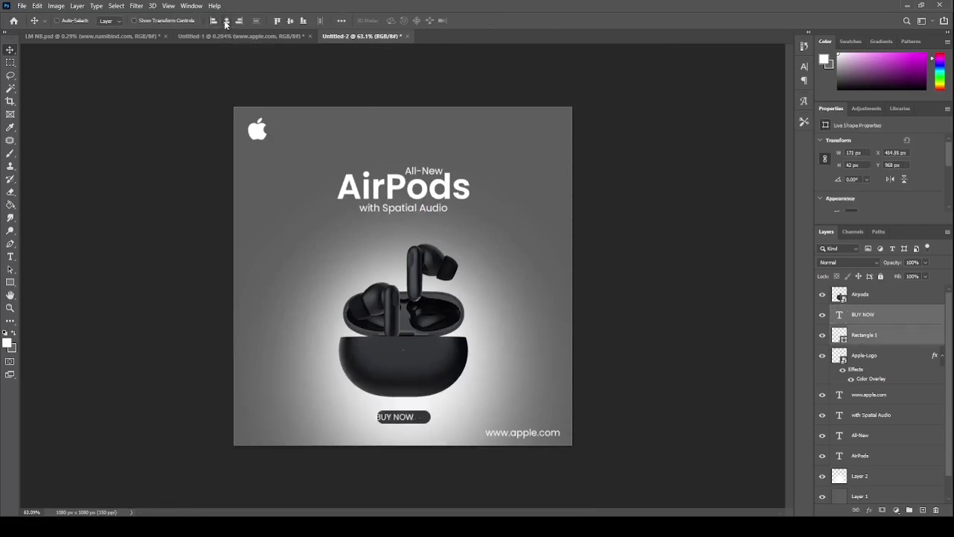
pyautogui.click(226, 21)
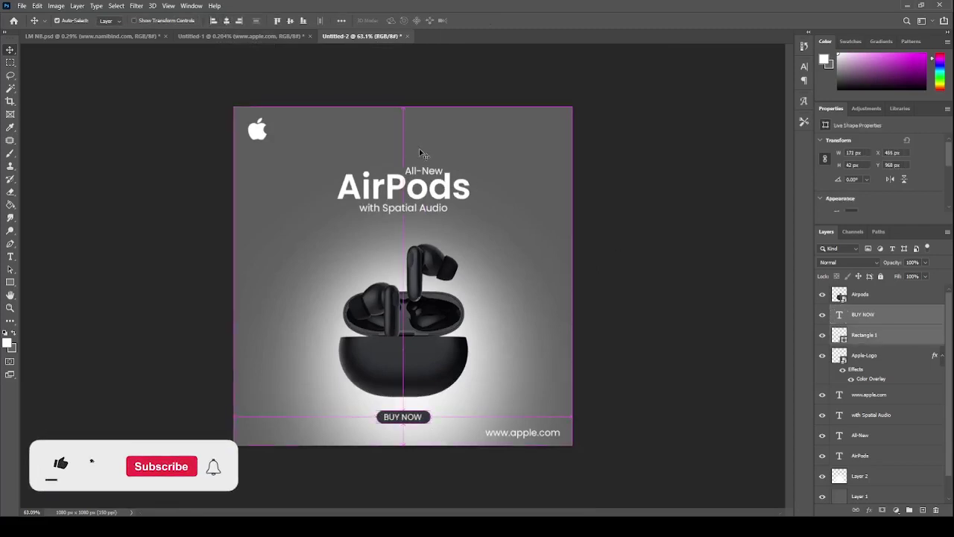
pyautogui.click(291, 22)
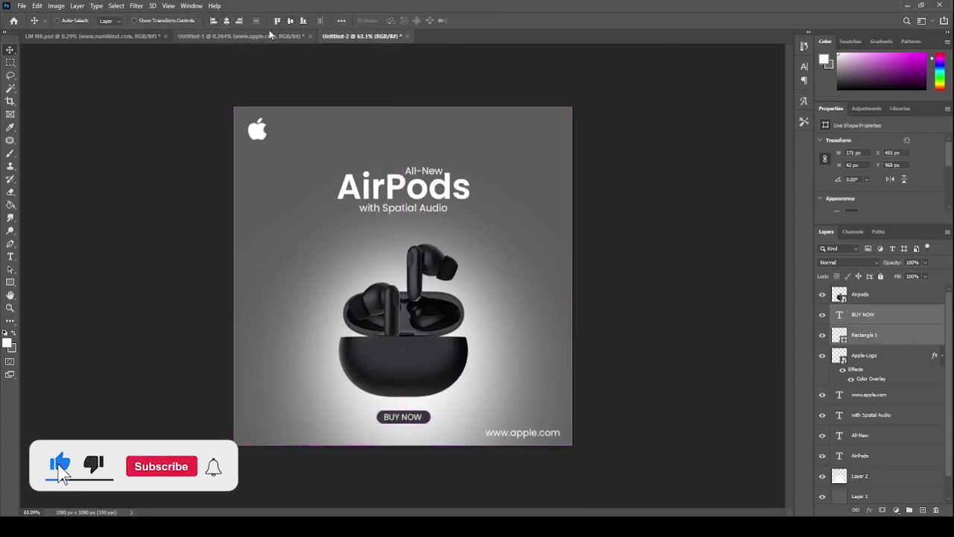
pyautogui.hotkey('ctrl', 'z')
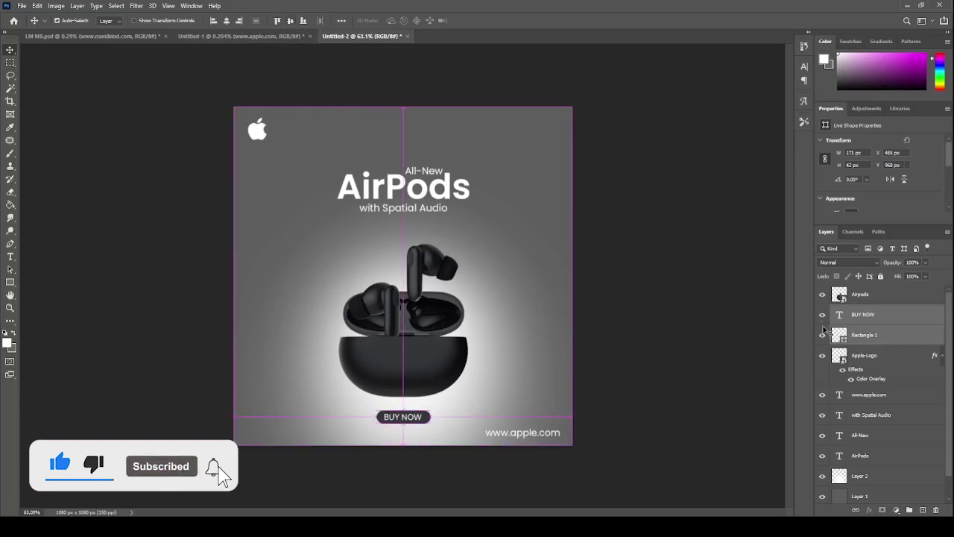
pyautogui.click(870, 314)
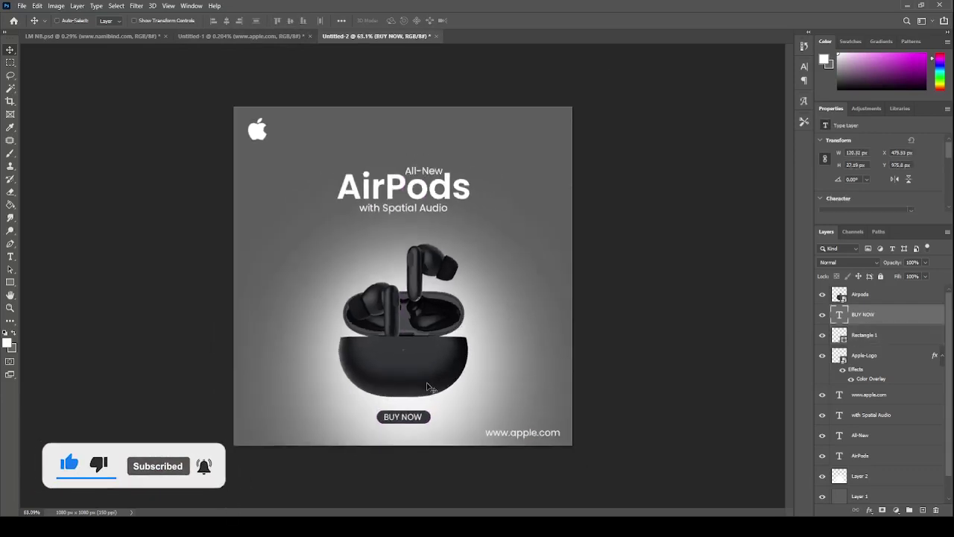
pyautogui.scroll(2, 441, 182)
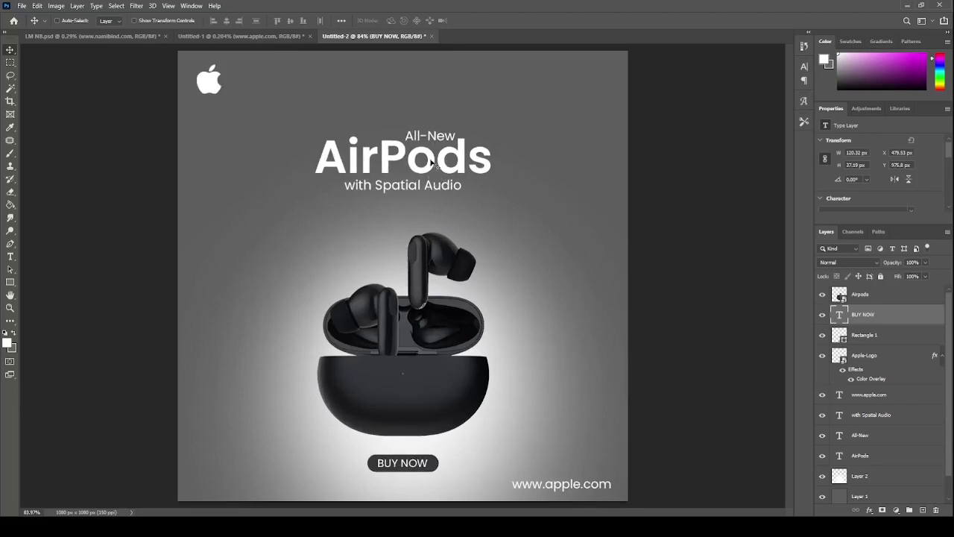
# Group the three title text layers: AirPods, All-New and with Spatial Audio
pyautogui.click(861, 455)
pyautogui.keyDown('shift'); pyautogui.click(877, 438); pyautogui.keyUp('shift')
pyautogui.keyDown('shift'); pyautogui.click(876, 419); pyautogui.keyUp('shift')
pyautogui.scroll(-1, 434, 216)
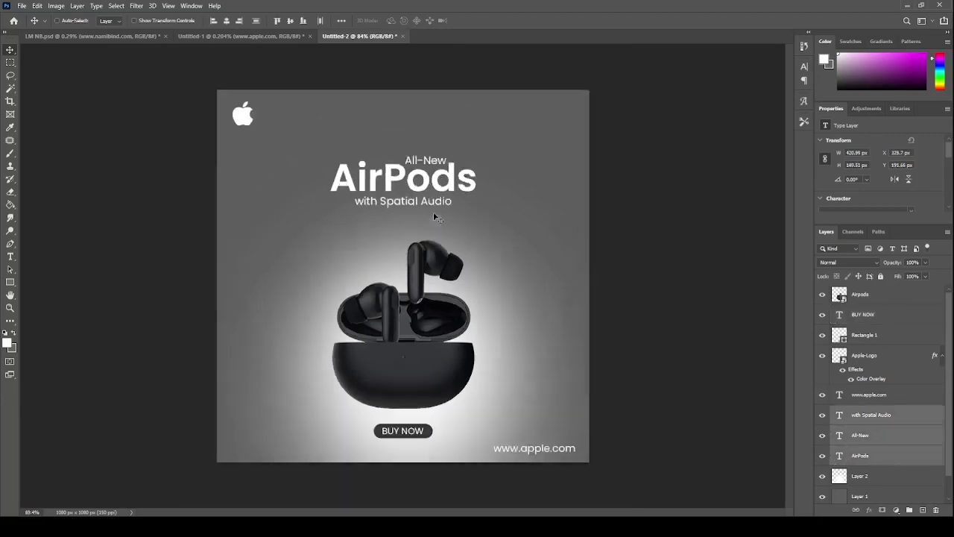
pyautogui.scroll(-1, 434, 216)
pyautogui.hotkey('ctrl', 'g')
# Enlarge the title group slightly overall and centre it horizontally above the earbuds
pyautogui.hotkey('ctrl', 't')
pyautogui.moveTo(463, 219)
pyautogui.mouseDown()
pyautogui.moveTo(504, 252)
pyautogui.moveTo(462, 230)
pyautogui.mouseUp()
pyautogui.press('Return')
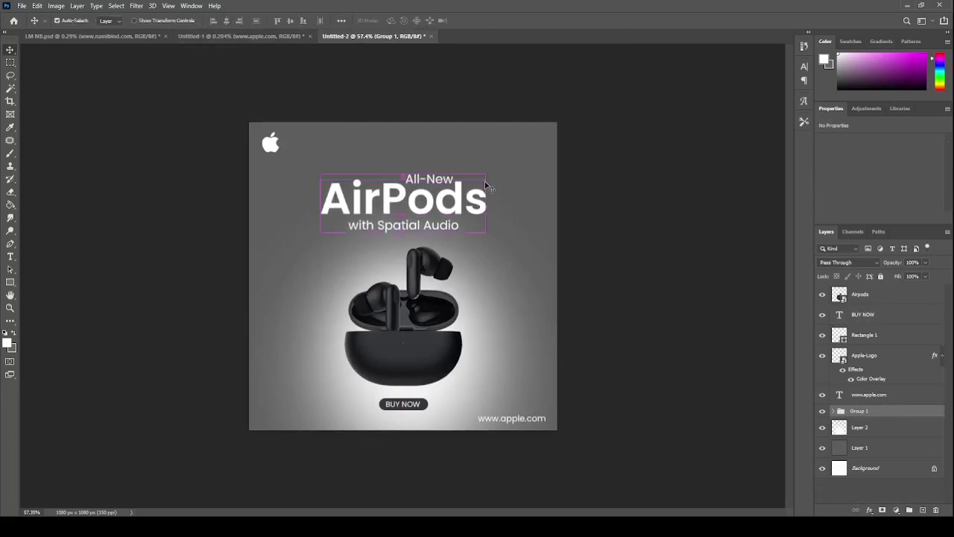
pyautogui.hotkey('ctrl', 't')
pyautogui.moveTo(488, 173); pyautogui.dragTo(462, 192)
pyautogui.press('Return')
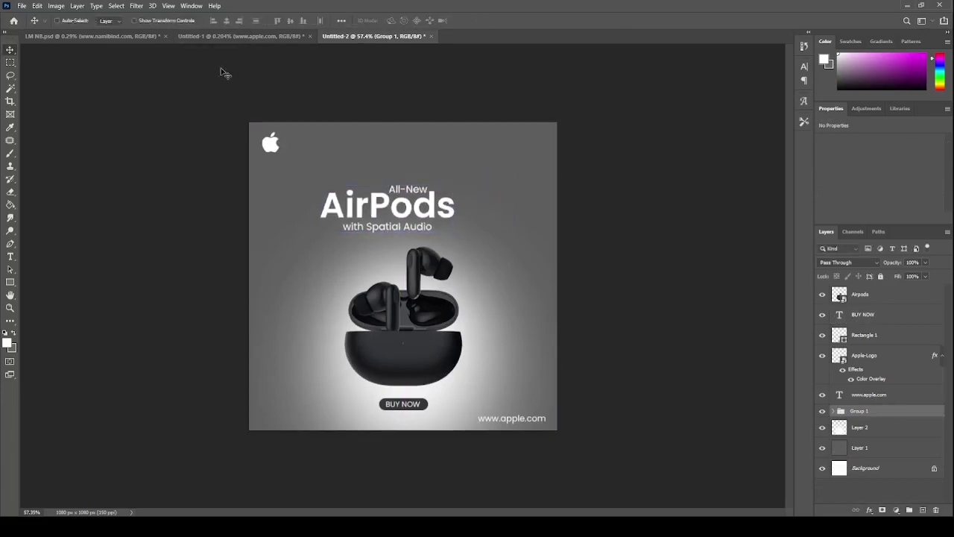
pyautogui.moveTo(406, 227); pyautogui.dragTo(419, 232)
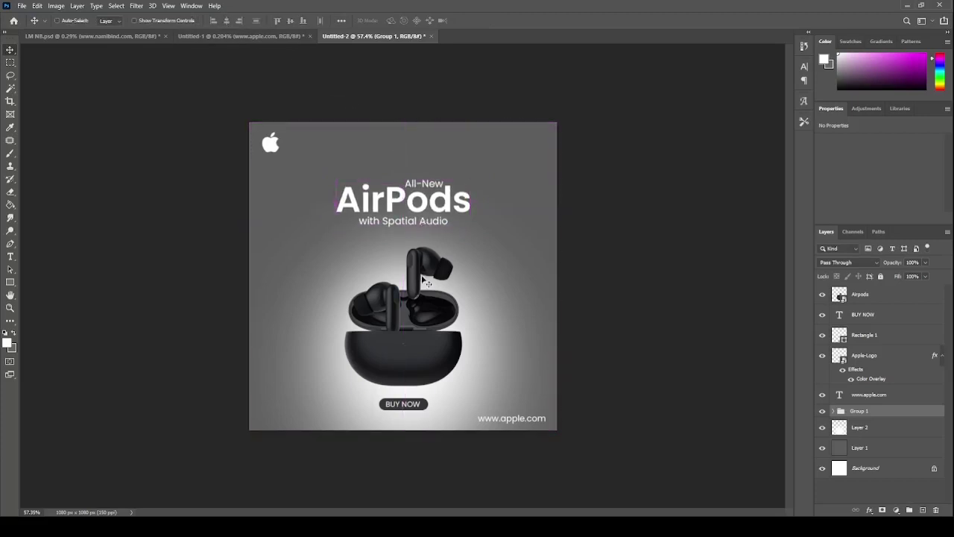
# Scale the AirPods image down to about 373 by 442 px and centre it horizontally above the button
pyautogui.click(438, 336)
pyautogui.hotkey('ctrl', 't')
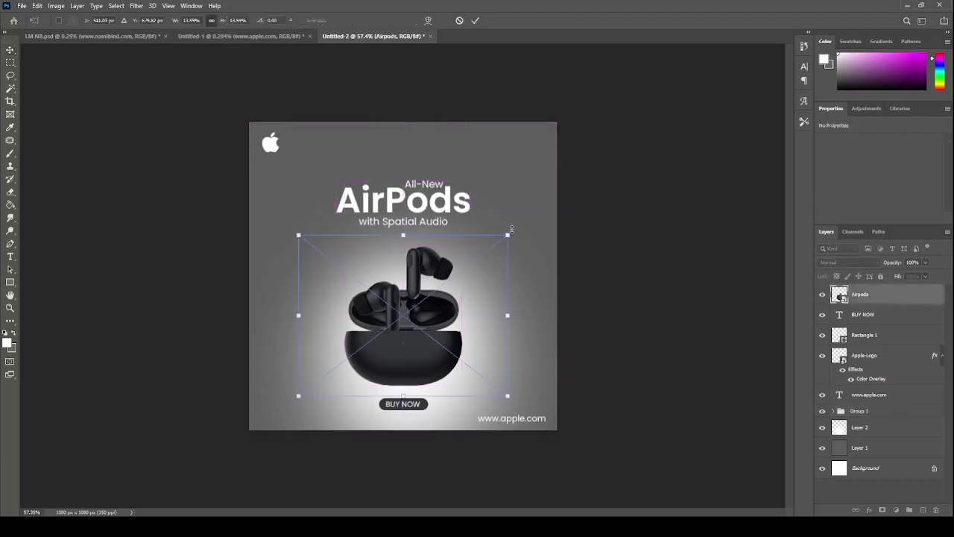
pyautogui.moveTo(505, 236); pyautogui.dragTo(494, 257)
pyautogui.press('Return')
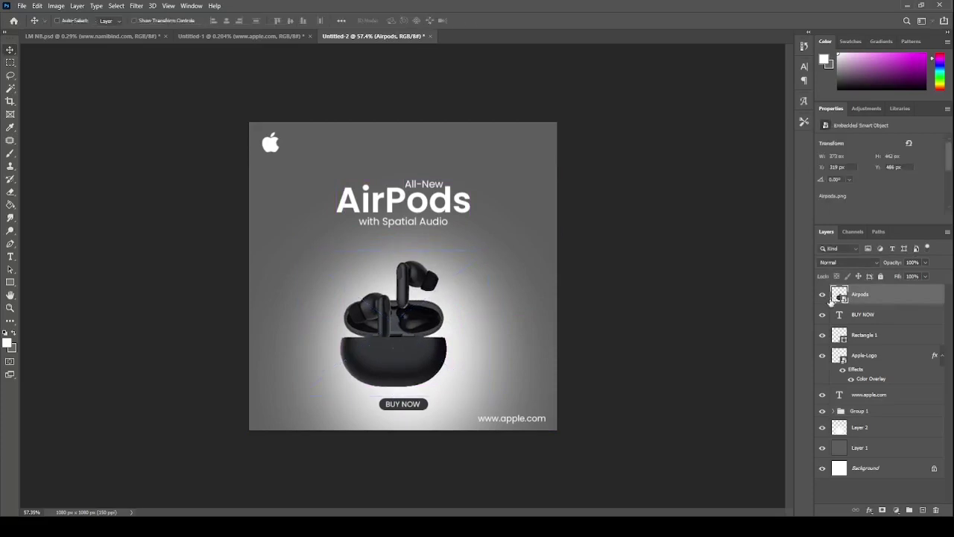
pyautogui.moveTo(402, 285); pyautogui.dragTo(417, 286)
pyautogui.scroll(1, 418, 285)
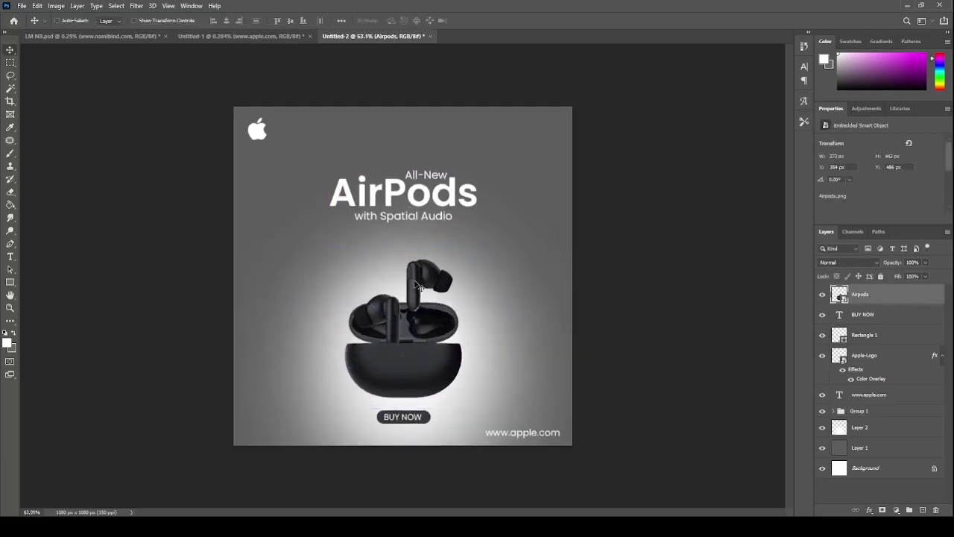
# Enlarge the Apple logo to about 75 px wide in the canvas corner
pyautogui.keyDown('ctrl'); pyautogui.click(257, 129); pyautogui.keyUp('ctrl')
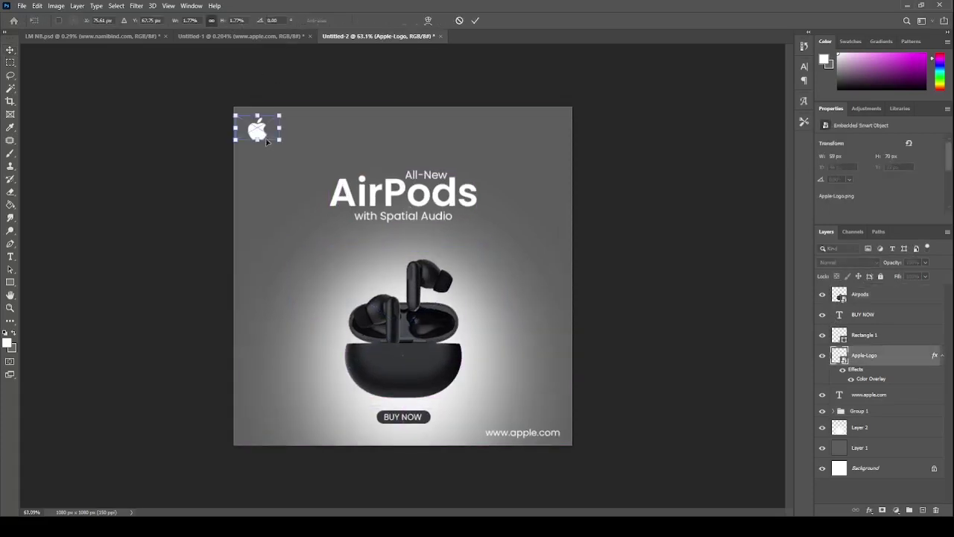
pyautogui.hotkey('ctrl', 't')
pyautogui.moveTo(282, 147); pyautogui.dragTo(293, 153)
pyautogui.press('Return')
pyautogui.scroll(1, 398, 271)
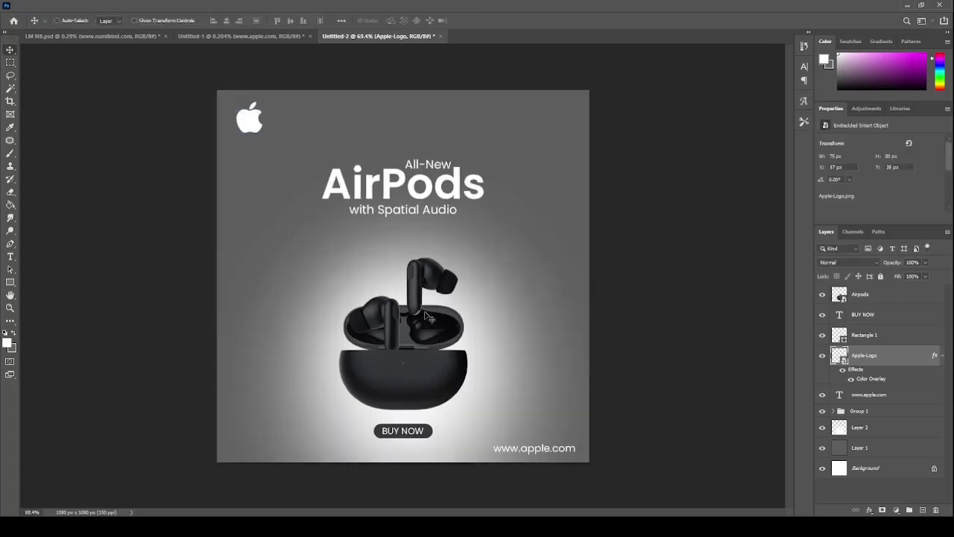
# Draw a white circle about 189 px in diameter above the glow layer and place it behind the upper earbud
pyautogui.click(502, 326)
pyautogui.click(9, 286)
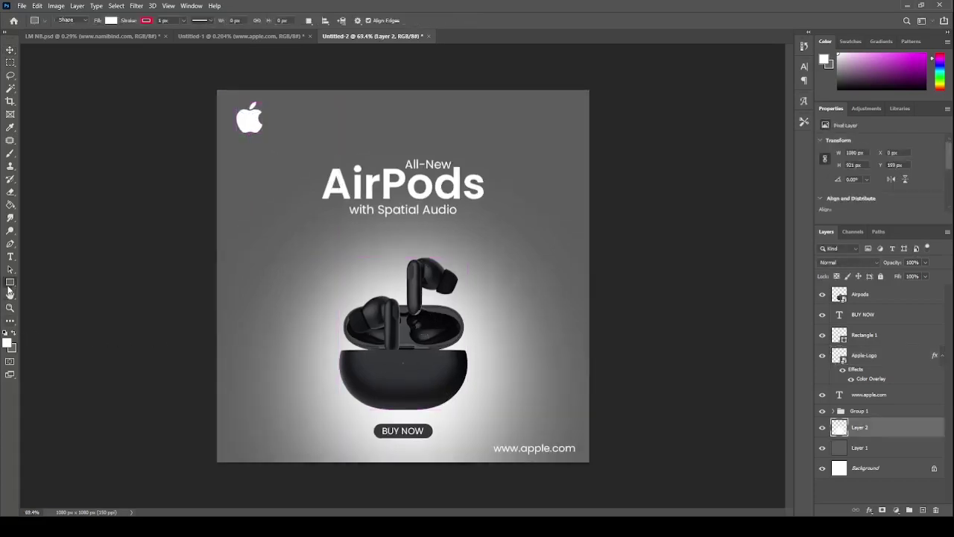
pyautogui.moveTo(311, 249); pyautogui.dragTo(377, 340)
pyautogui.click(10, 50)
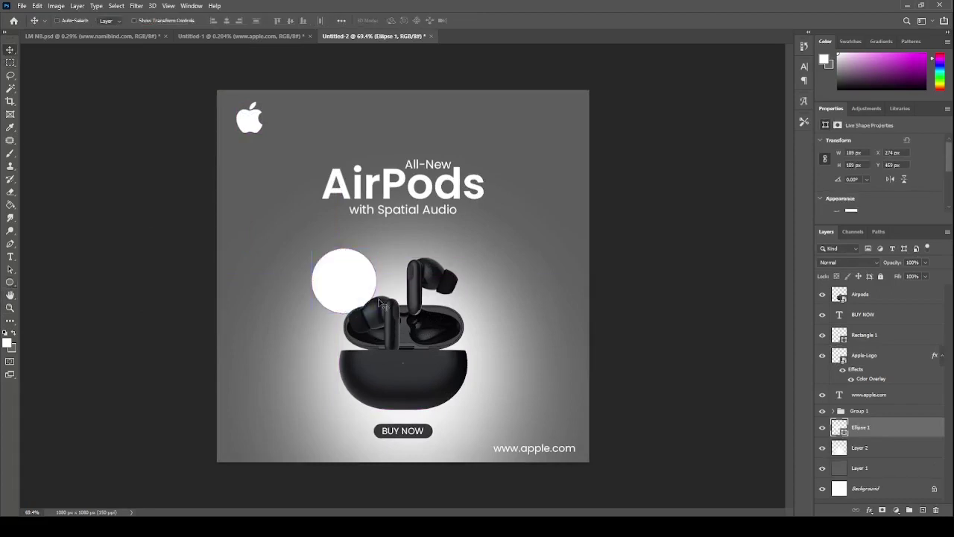
pyautogui.moveTo(343, 280); pyautogui.dragTo(434, 280)
# Remove the white circle's stroke and position it around the upper earbud at about X 529 px, Y 438 px
pyautogui.click(10, 281)
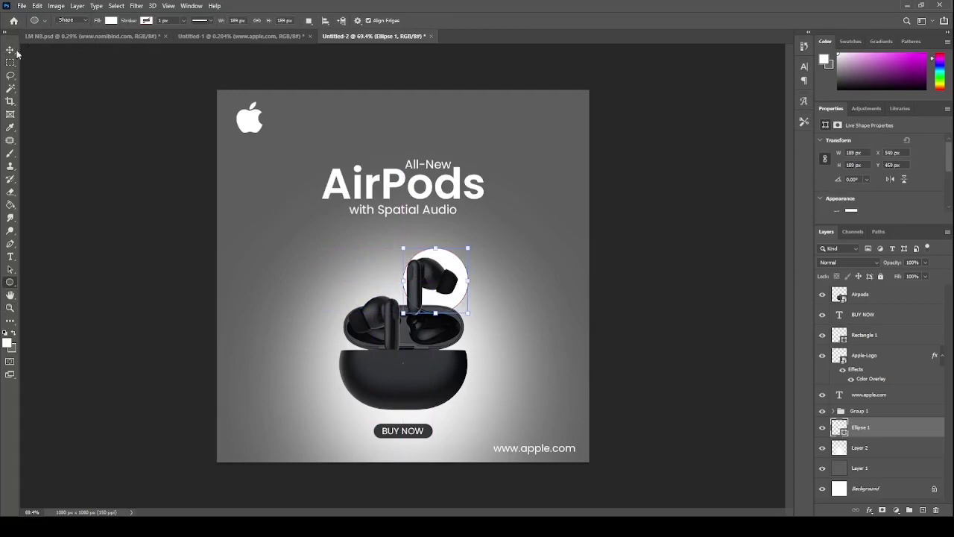
pyautogui.click(9, 50)
pyautogui.scroll(3, 391, 262)
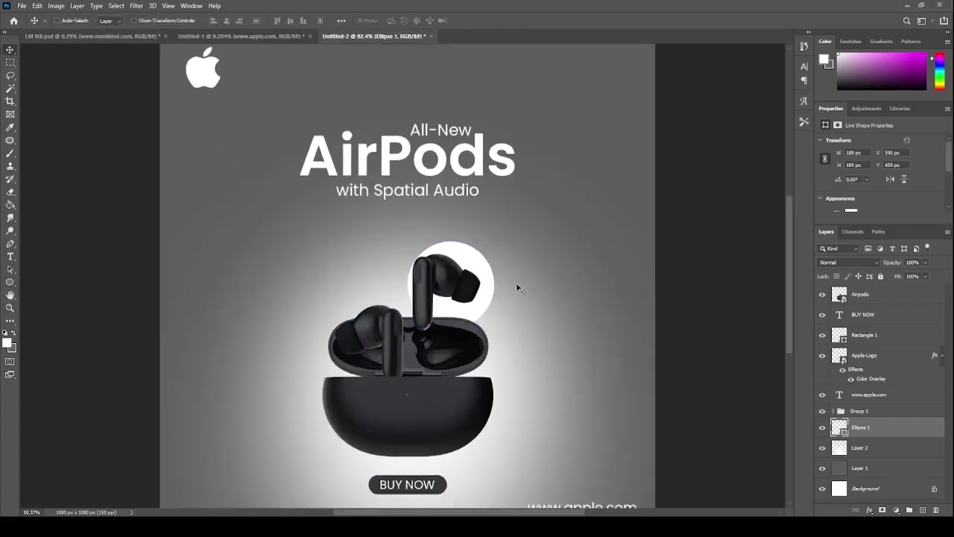
pyautogui.moveTo(517, 286); pyautogui.dragTo(513, 280)
pyautogui.scroll(-5, 512, 281)
pyautogui.scroll(1, 428, 289)
pyautogui.scroll(3, 433, 293)
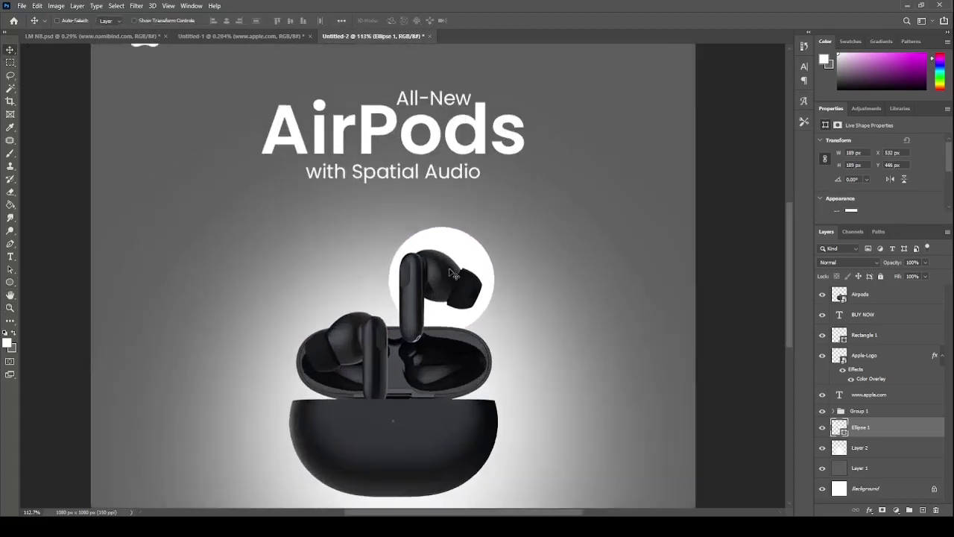
pyautogui.moveTo(453, 276); pyautogui.dragTo(446, 270)
# Remove the circle's fill and give it a 1 px white stroke
pyautogui.click(11, 282)
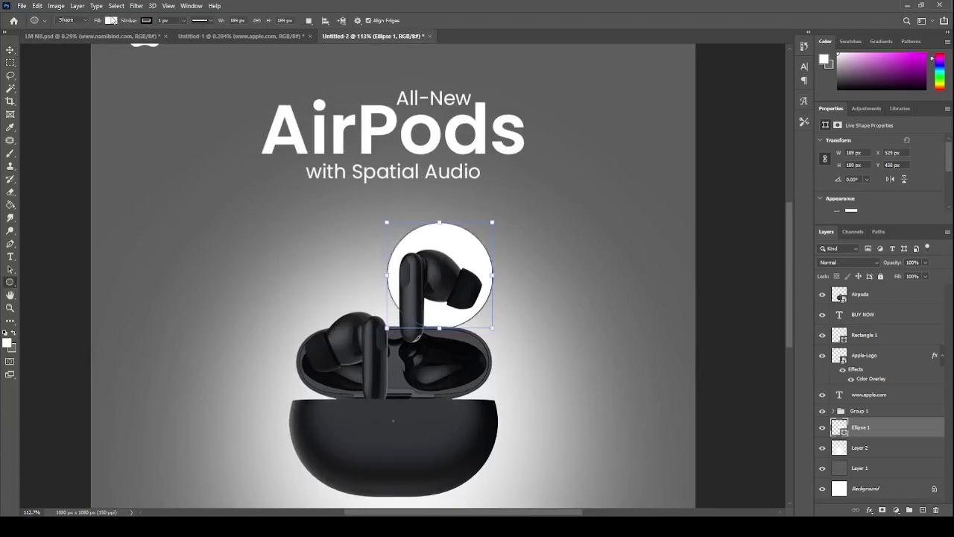
pyautogui.click(10, 50)
pyautogui.hotkey('ctrl', '0')
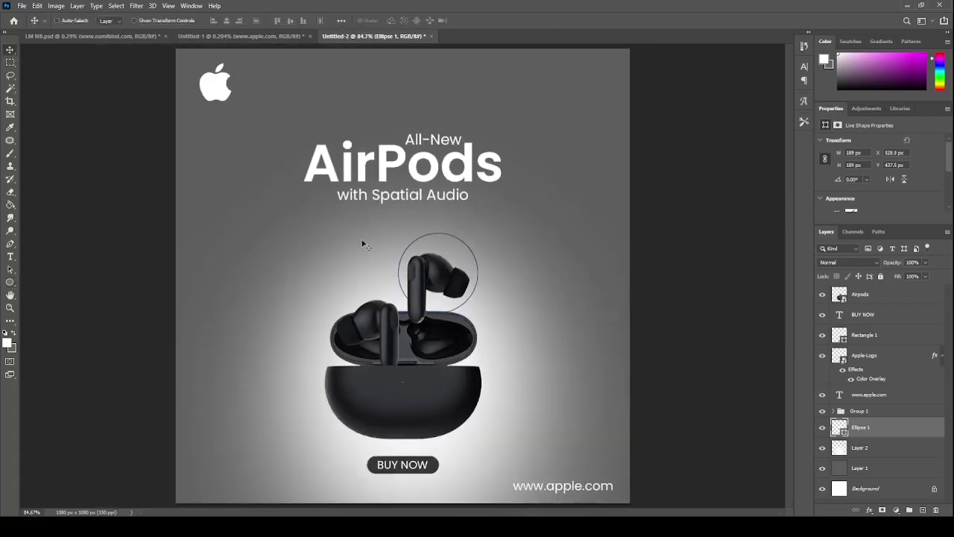
pyautogui.click(10, 281)
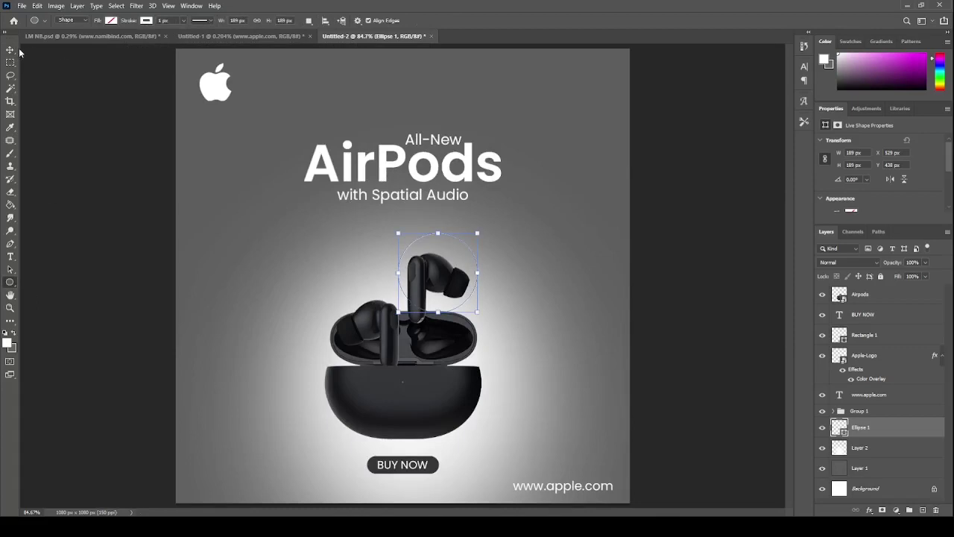
# Scale the white circle outline down to about 159 px in diameter and reposition it around the upper earbud's head
pyautogui.click(11, 50)
pyautogui.scroll(2, 495, 294)
pyautogui.hotkey('ctrl', 't')
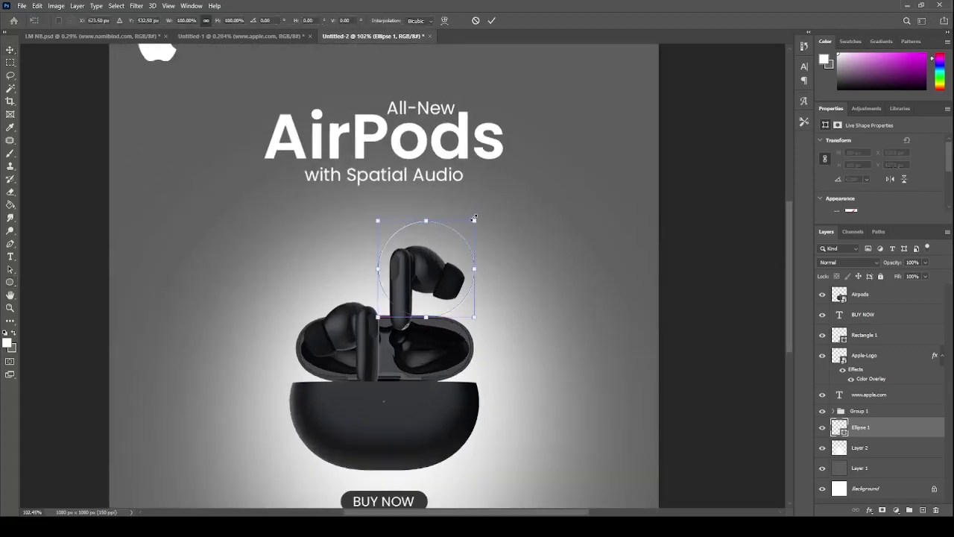
pyautogui.moveTo(464, 230); pyautogui.dragTo(461, 236)
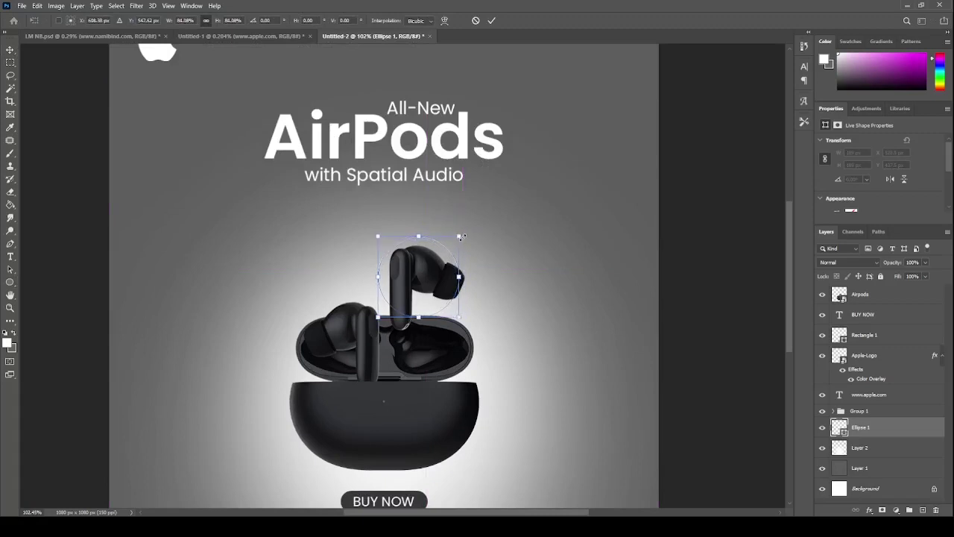
pyautogui.moveTo(432, 273); pyautogui.dragTo(442, 266)
pyautogui.press('Return')
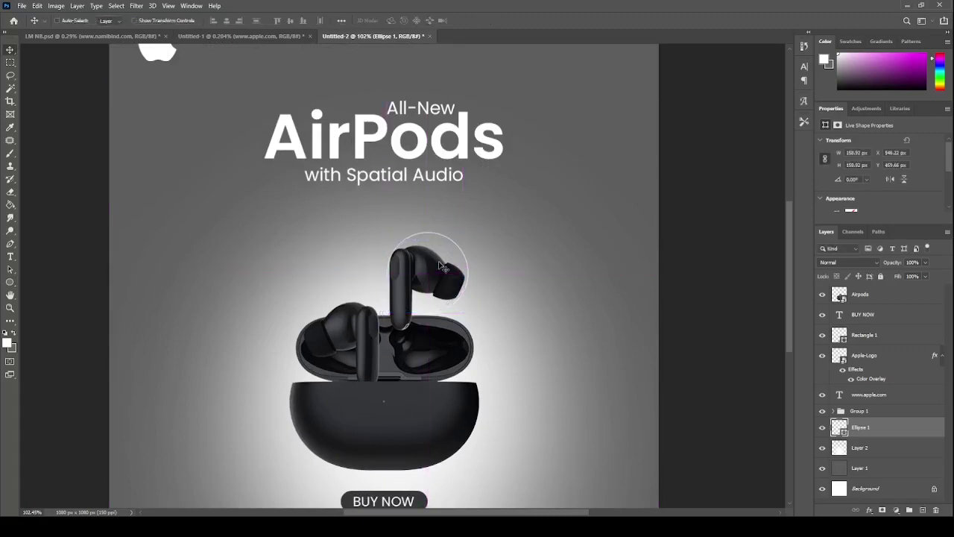
# Nudge the circle outline around the upper earbud to about X 545 px, Y 454 px
pyautogui.press('Up')
pyautogui.press('Up')
pyautogui.press('Up')
pyautogui.press('Up')
pyautogui.press('Up')
pyautogui.press('Up')
pyautogui.press('Up')
pyautogui.press('Left')
pyautogui.press('Left')
pyautogui.press('Left')
pyautogui.press('Left')
pyautogui.press('Left')
pyautogui.press('Right')
pyautogui.press('Right')
pyautogui.press('Right')
pyautogui.press('Right')
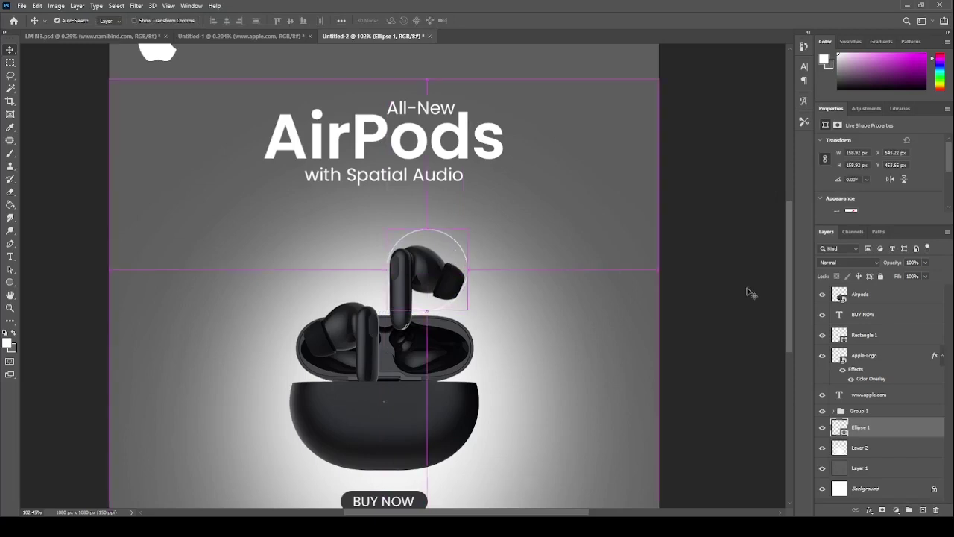
pyautogui.moveTo(921, 500); pyautogui.dragTo(922, 509)
pyautogui.hotkey('ctrl', 'z')
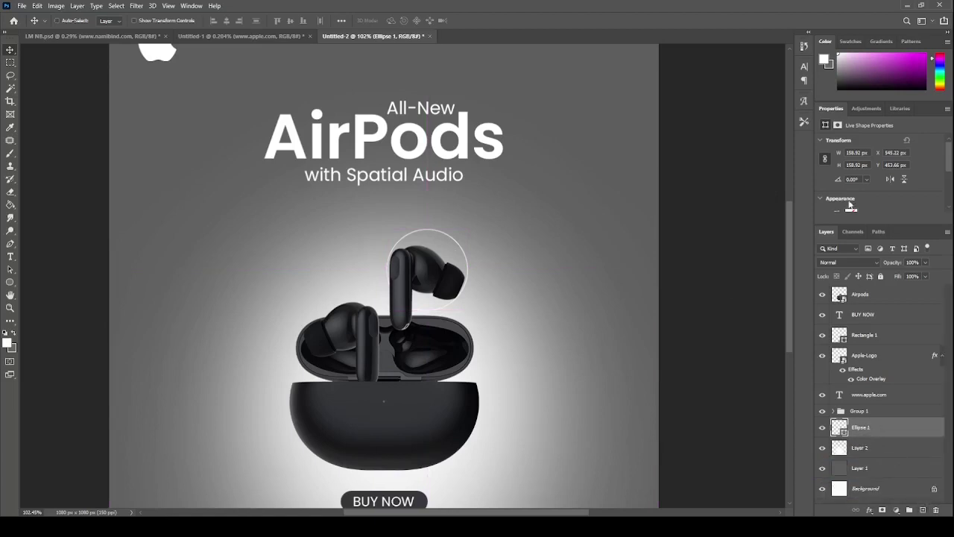
pyautogui.click(843, 59)
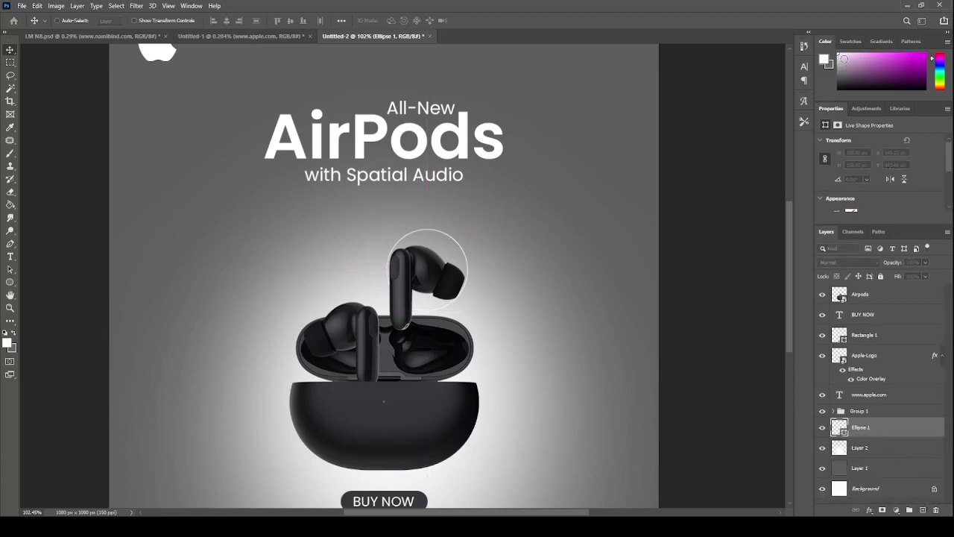
# Duplicate the circle outline and scale the copy about its centre to about 130 px in diameter
pyautogui.hotkey('ctrl', 'j')
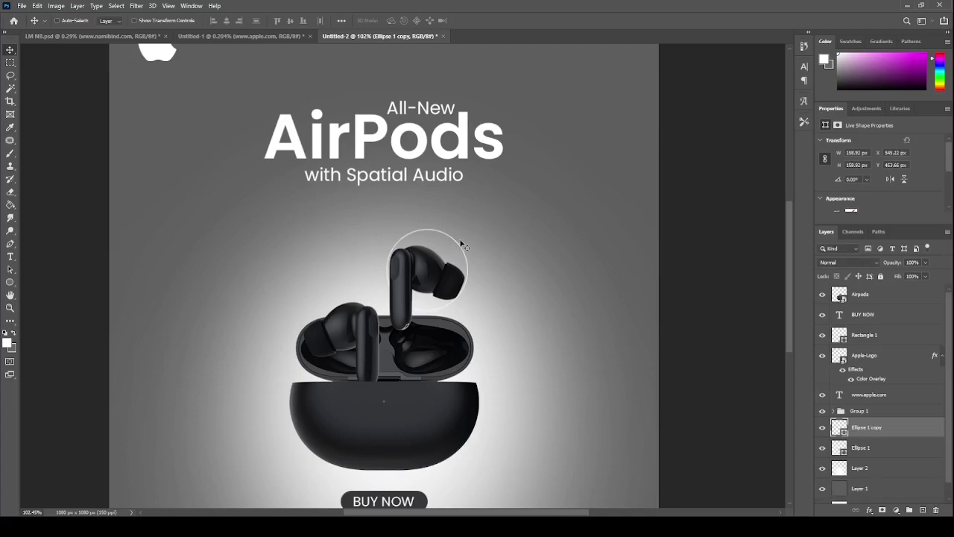
pyautogui.hotkey('ctrl', 't')
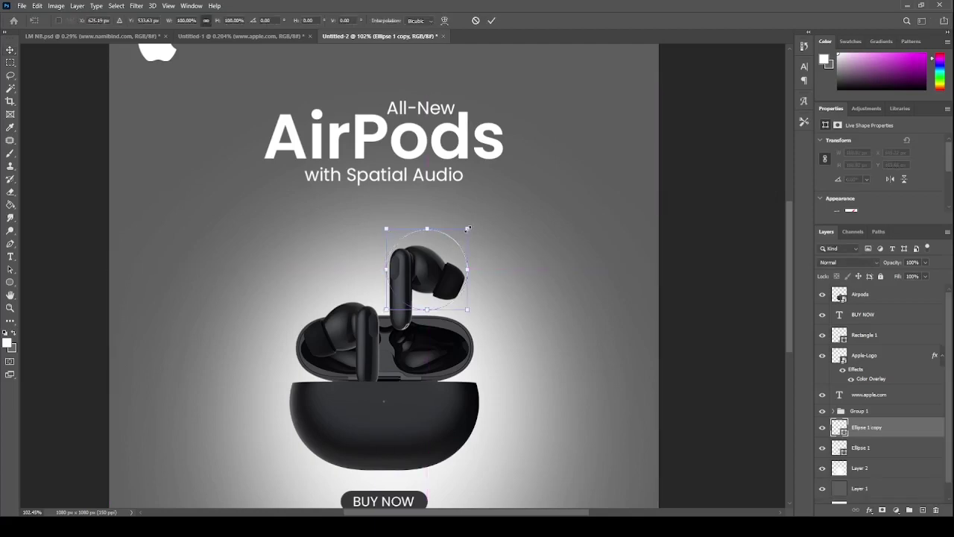
pyautogui.moveTo(467, 229); pyautogui.dragTo(461, 235)
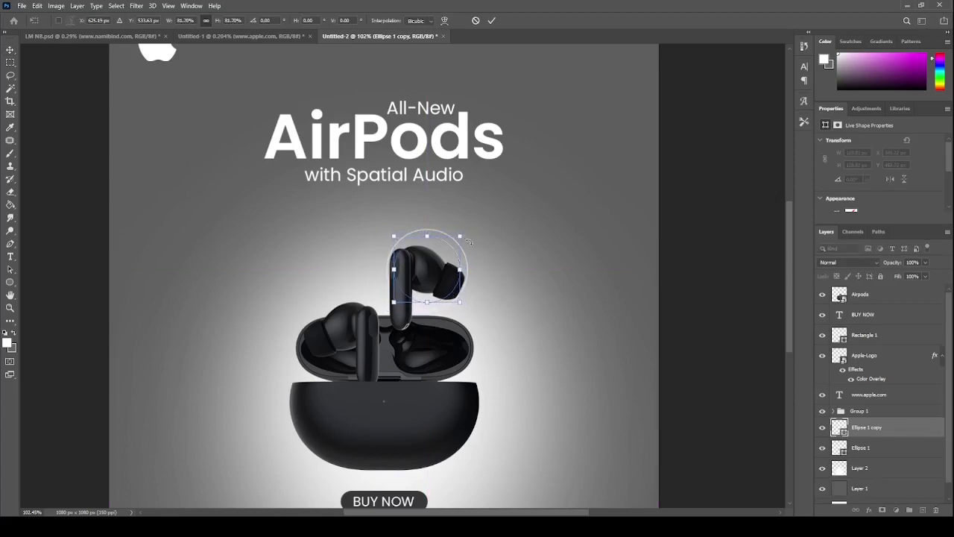
pyautogui.click(863, 413)
pyautogui.hscroll(-2, 447, 302)
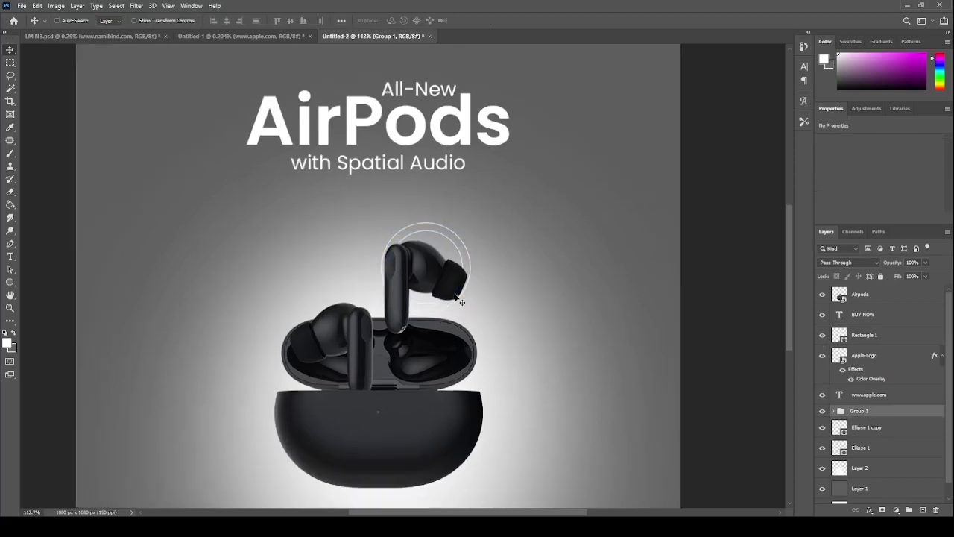
# Duplicate the inner circle outline and scale the new copy about its centre to about 107 px as a third concentric ring
pyautogui.click(868, 428)
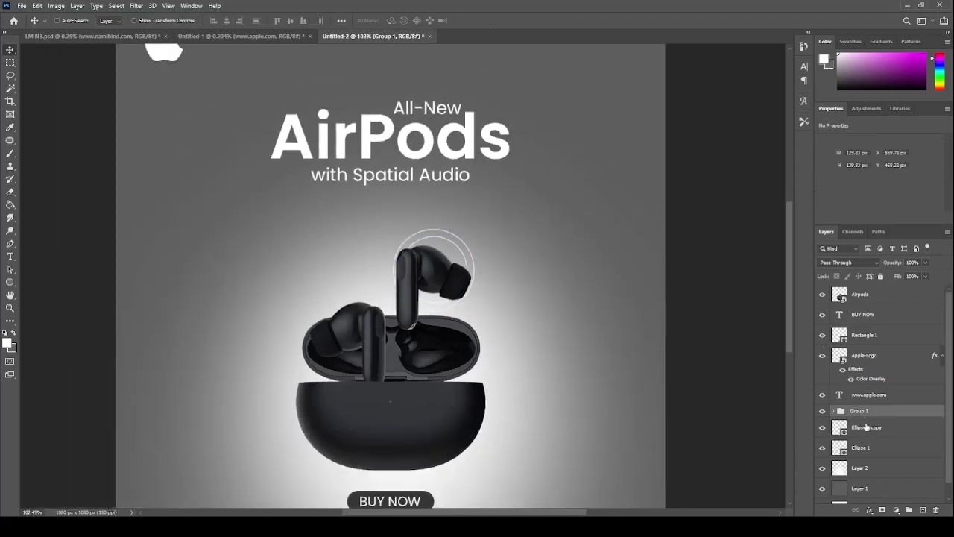
pyautogui.click(831, 69)
pyautogui.hotkey('ctrl', 'j')
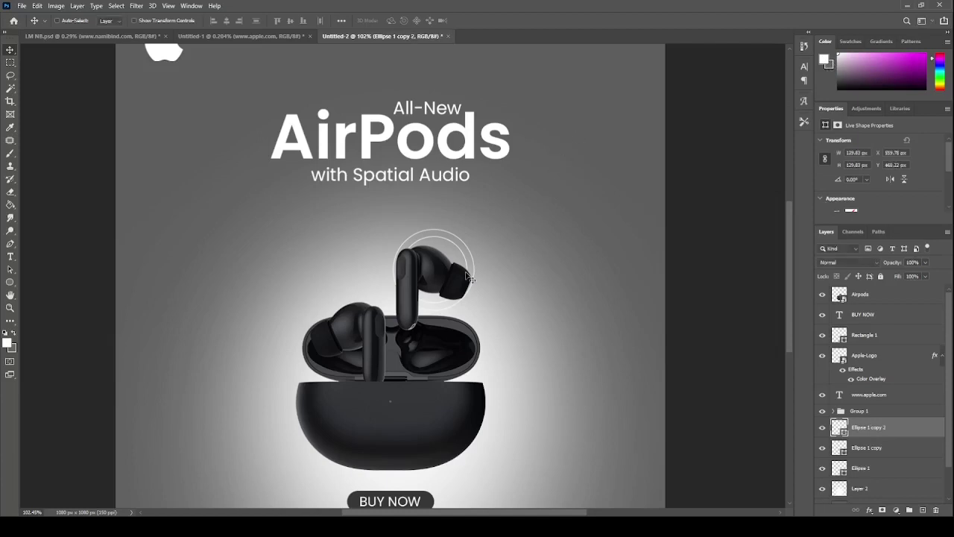
pyautogui.hotkey('ctrl', 't')
pyautogui.moveTo(465, 237); pyautogui.dragTo(460, 242)
pyautogui.press('Return')
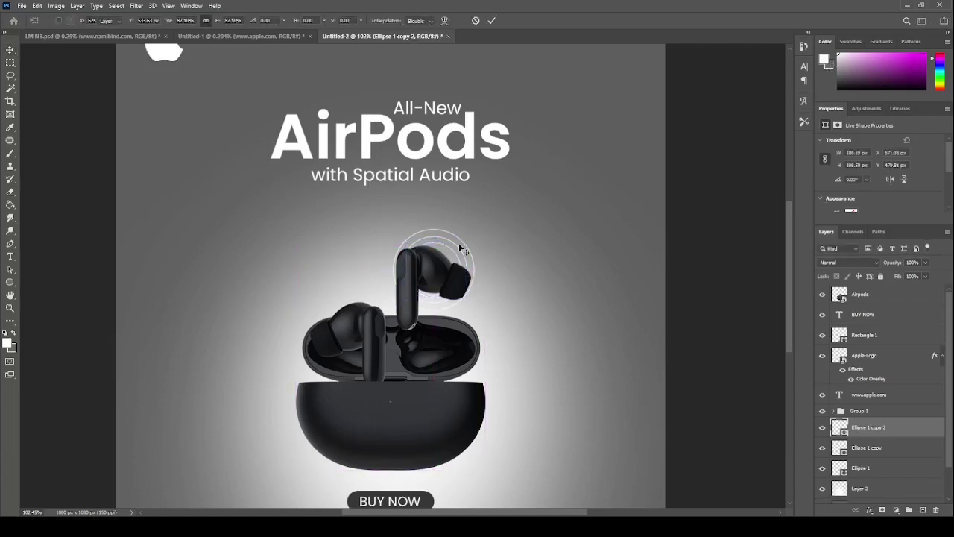
pyautogui.scroll(-2, 457, 258)
pyautogui.scroll(3, 480, 285)
pyautogui.scroll(-4, 479, 286)
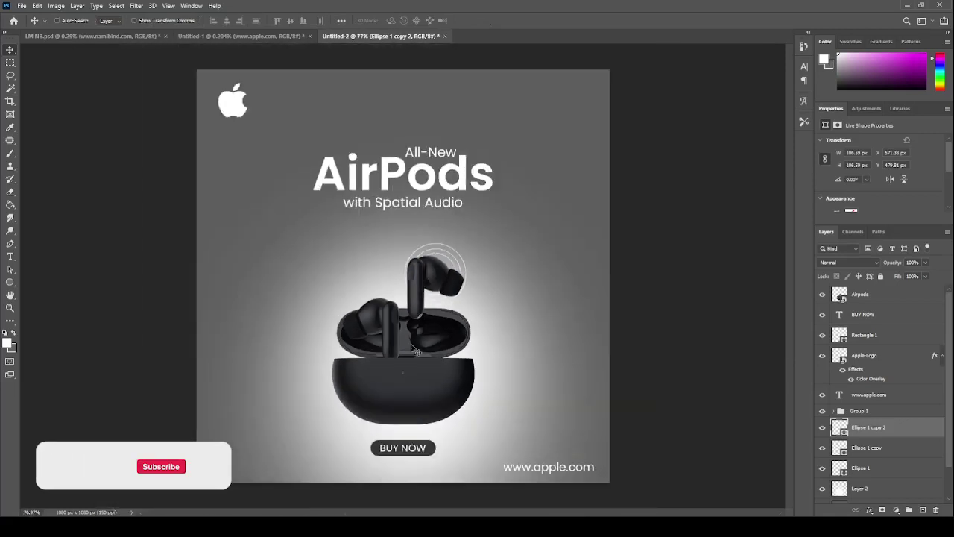
# Select the glow layer, reset the colours to black and white, and set the soft brush size to 250 px
pyautogui.press('ctrl')
pyautogui.keyDown('ctrl'); pyautogui.click(507, 378); pyautogui.keyUp('ctrl')
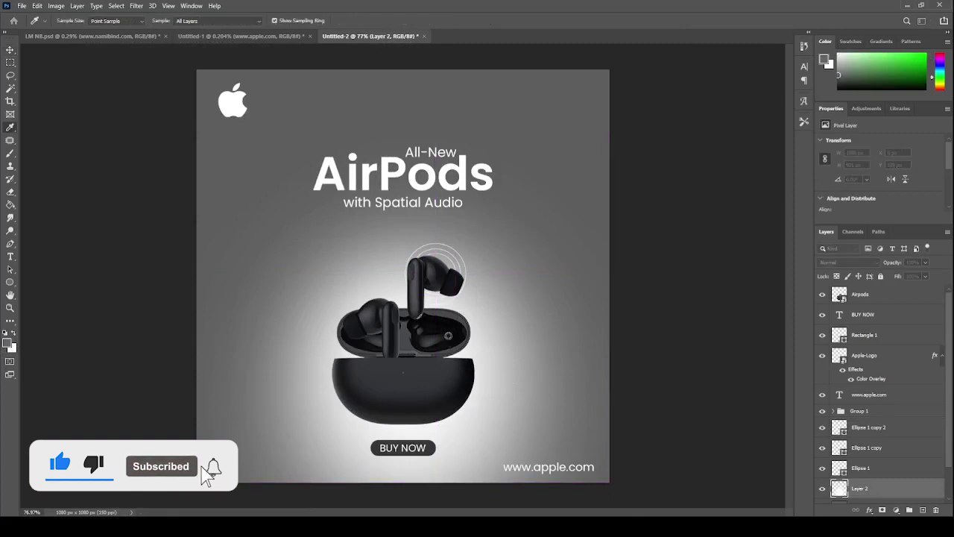
pyautogui.press('d')
pyautogui.press('b')
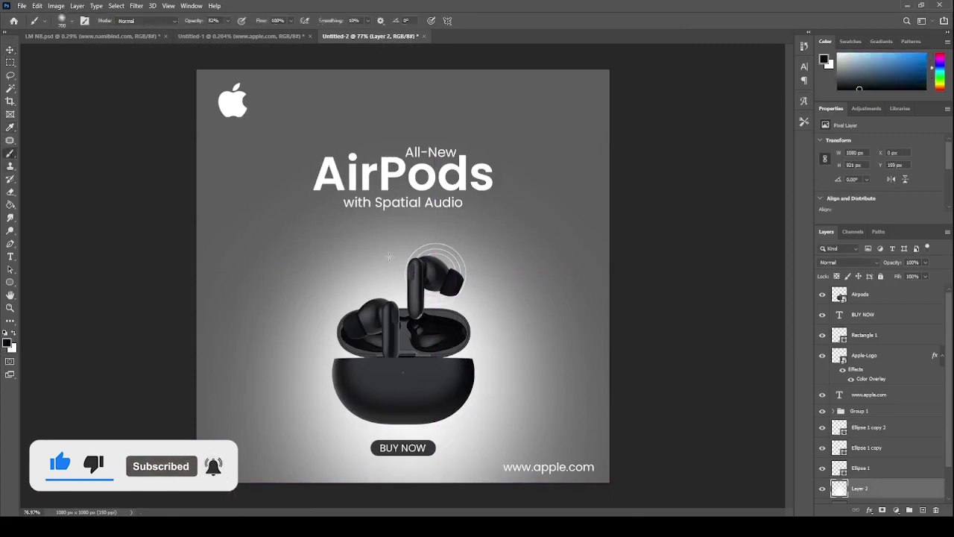
pyautogui.press(']')
pyautogui.press(']')
pyautogui.press(']')
pyautogui.press(']')
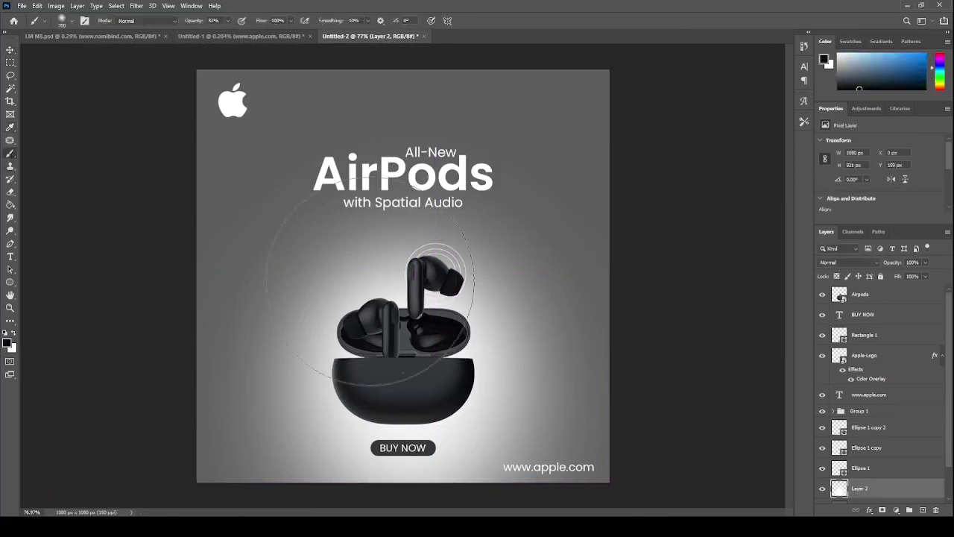
pyautogui.press('[')
pyautogui.press('[')
pyautogui.press('[')
pyautogui.press('[')
pyautogui.press('[')
pyautogui.click(373, 265)
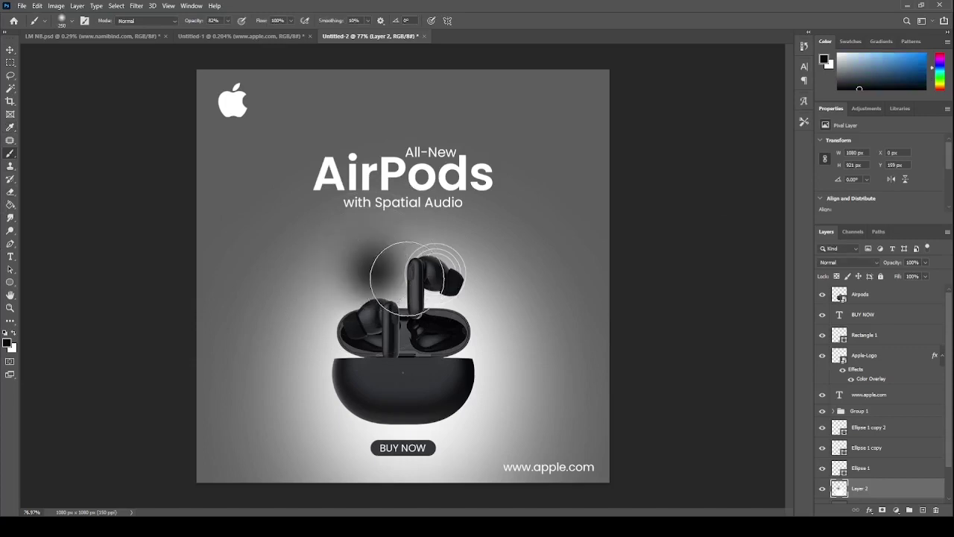
pyautogui.hotkey('ctrl', 't')
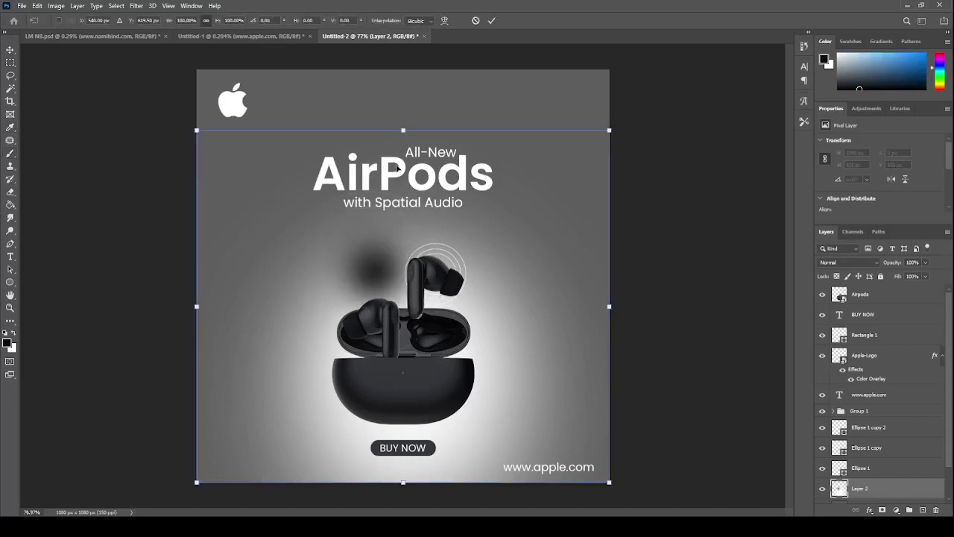
pyautogui.click(8, 49)
pyautogui.hotkey('ctrl', 'z')
# Paint a black dab on a new layer and flatten it into a 393 × 26 px shadow beneath the charging case at X 345 px, Y 915 px
pyautogui.click(923, 511)
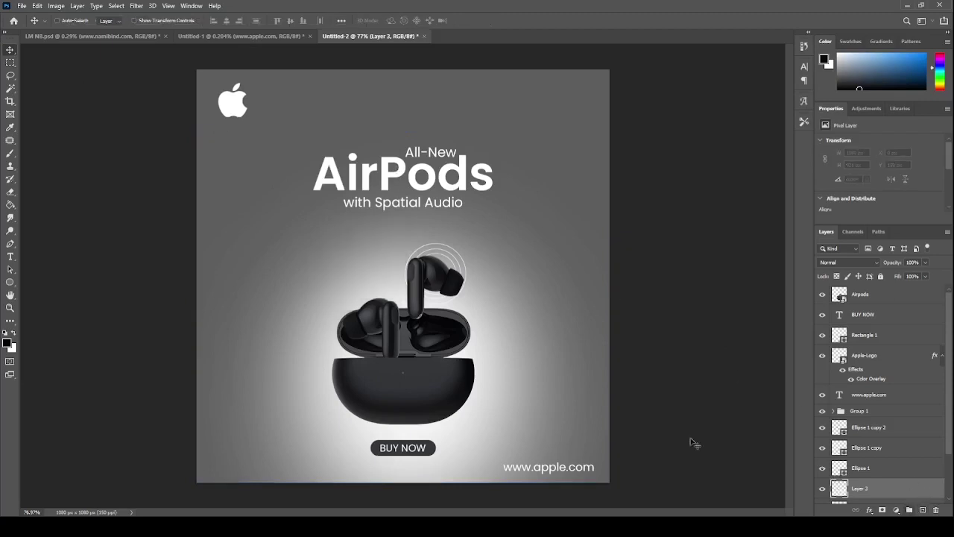
pyautogui.click(9, 153)
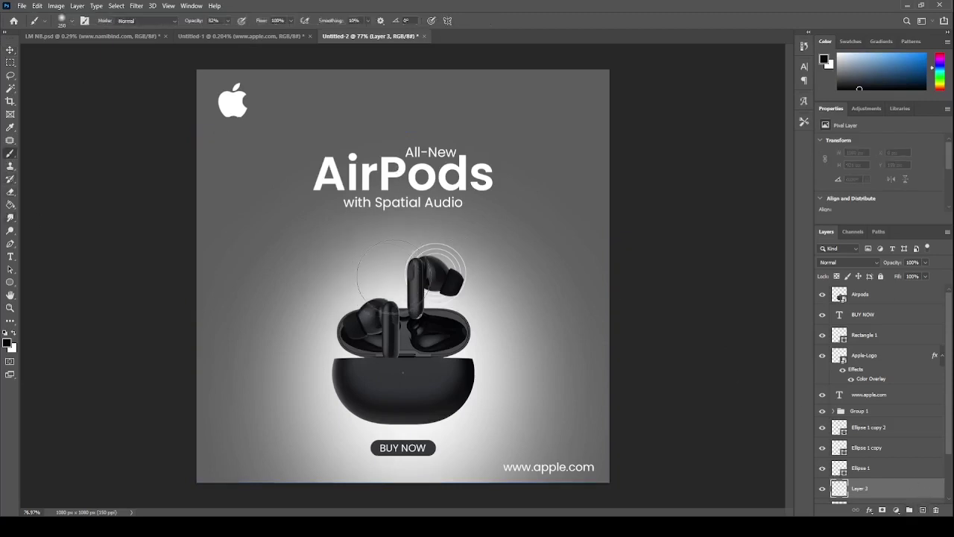
pyautogui.click(386, 268)
pyautogui.hotkey('ctrl', 't')
pyautogui.moveTo(397, 208)
pyautogui.mouseDown()
pyautogui.moveTo(397, 350)
pyautogui.moveTo(424, 385)
pyautogui.moveTo(437, 443)
pyautogui.mouseUp()
pyautogui.press('Return')
pyautogui.press('v')
pyautogui.scroll(-1, 481, 435)
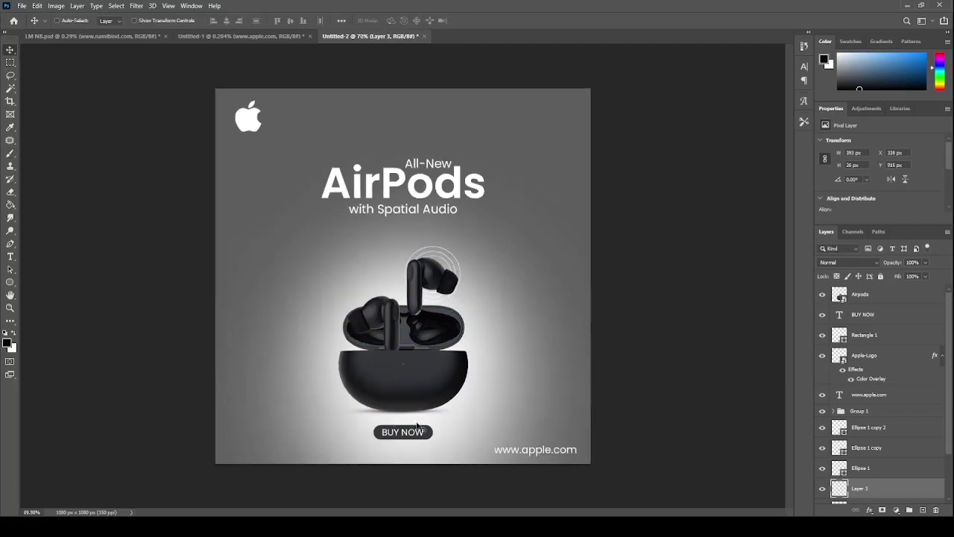
pyautogui.scroll(3, 417, 427)
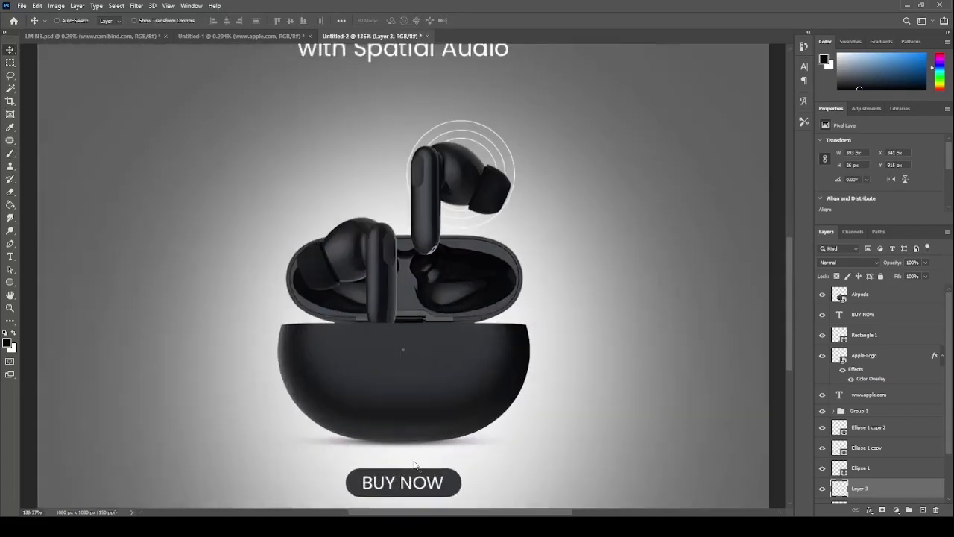
pyautogui.scroll(-5, 423, 450)
pyautogui.scroll(-1, 438, 390)
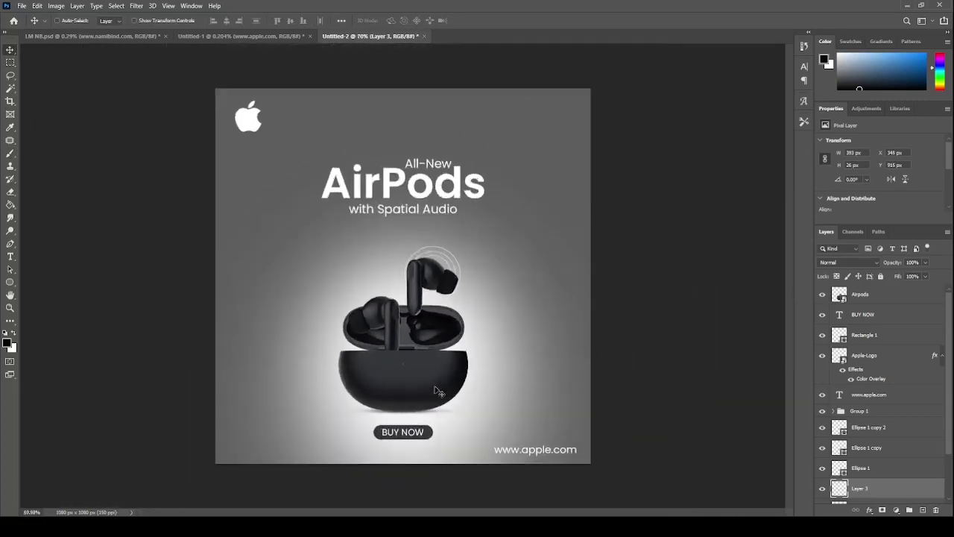
# Review the whole post and its new shadow at different magnifications, including with the interface panels hidden
pyautogui.scroll(2, 438, 391)
pyautogui.scroll(-3, 438, 390)
pyautogui.scroll(1, 437, 391)
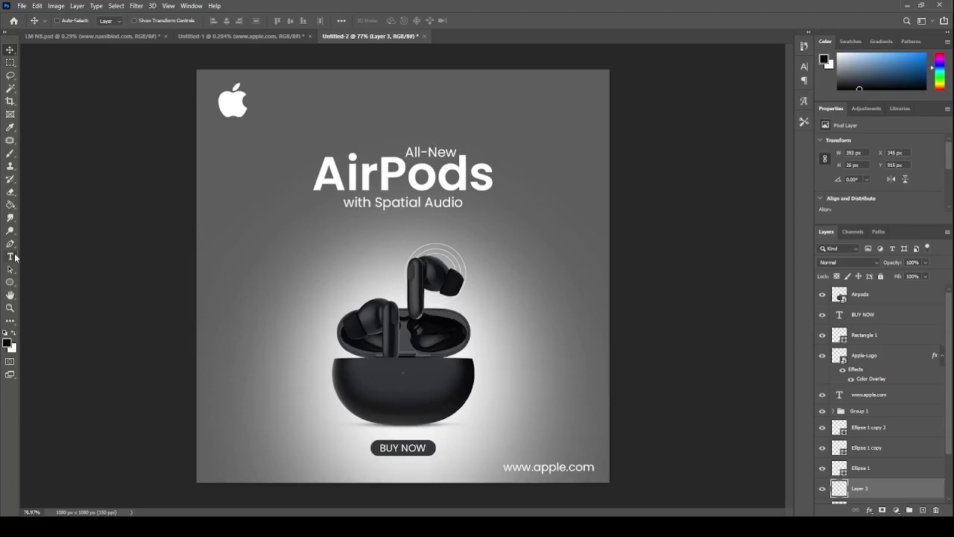
pyautogui.click(10, 256)
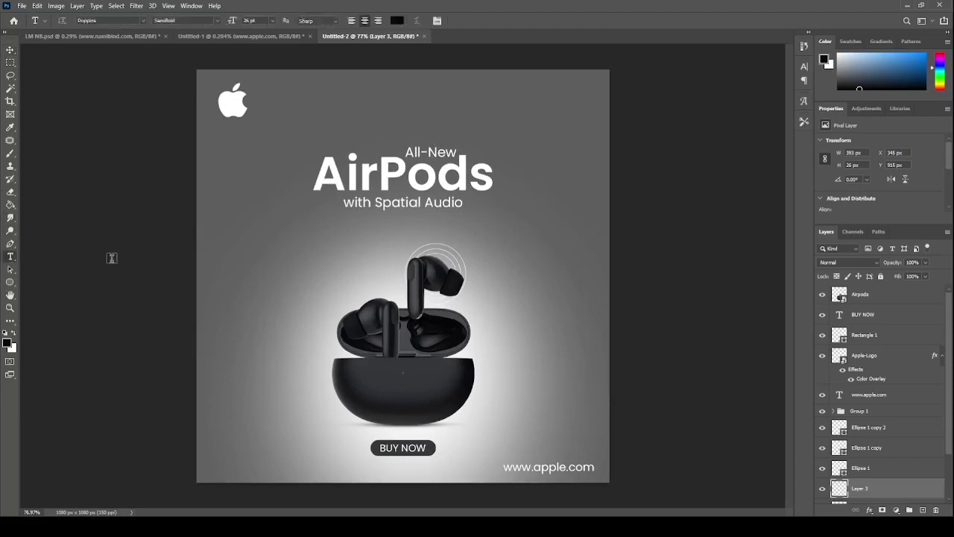
pyautogui.press('Tab')
pyautogui.scroll(1, 447, 272)
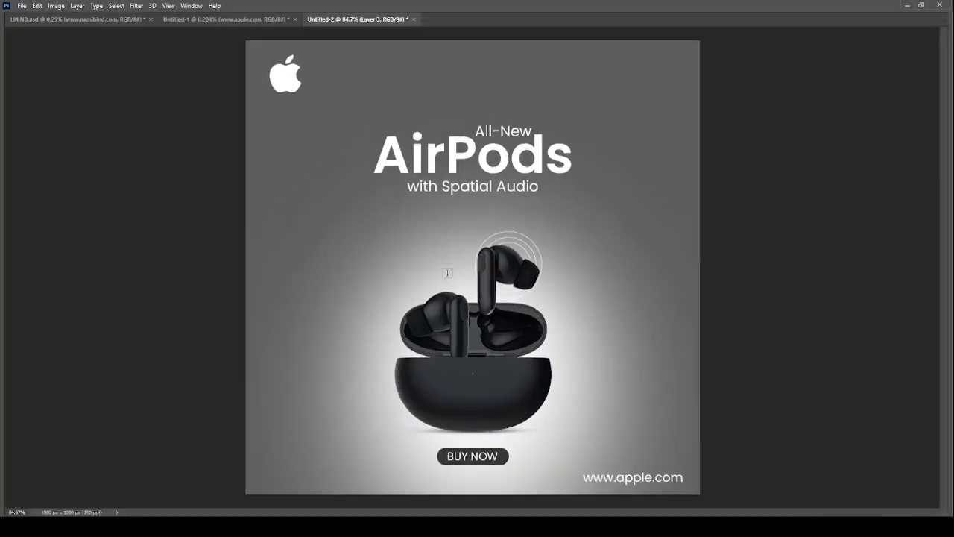
pyautogui.scroll(-1, 447, 273)
pyautogui.press('Tab')
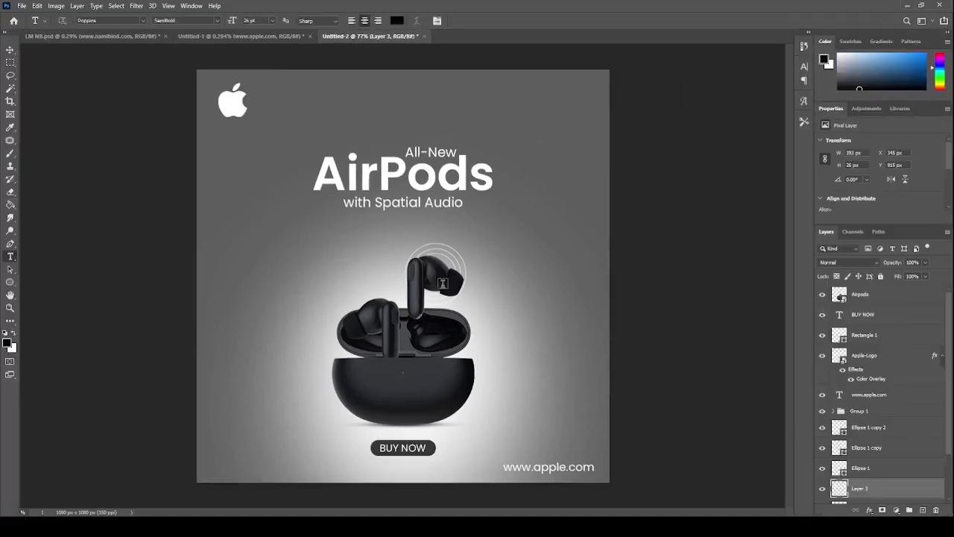